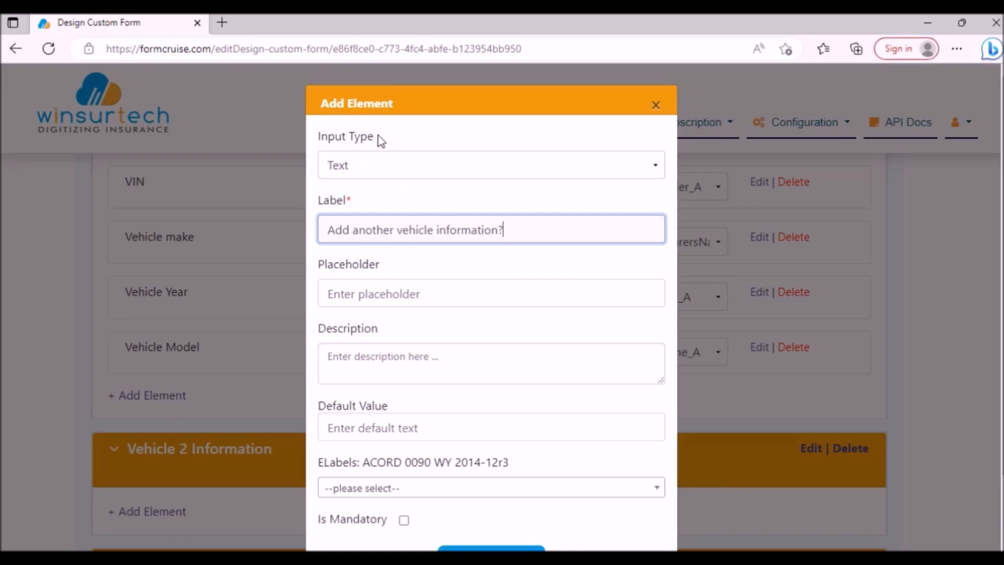
Set the "Add another vehicle information?" element's input type to Radio and add option "Yes" jumping to section Vehicle 2 Information.
click(376, 168)
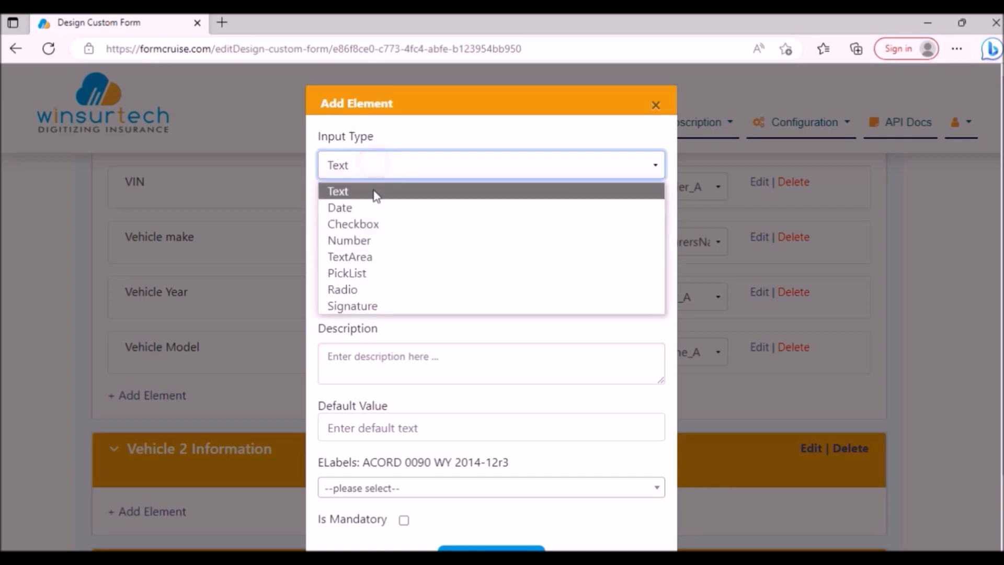
click(375, 290)
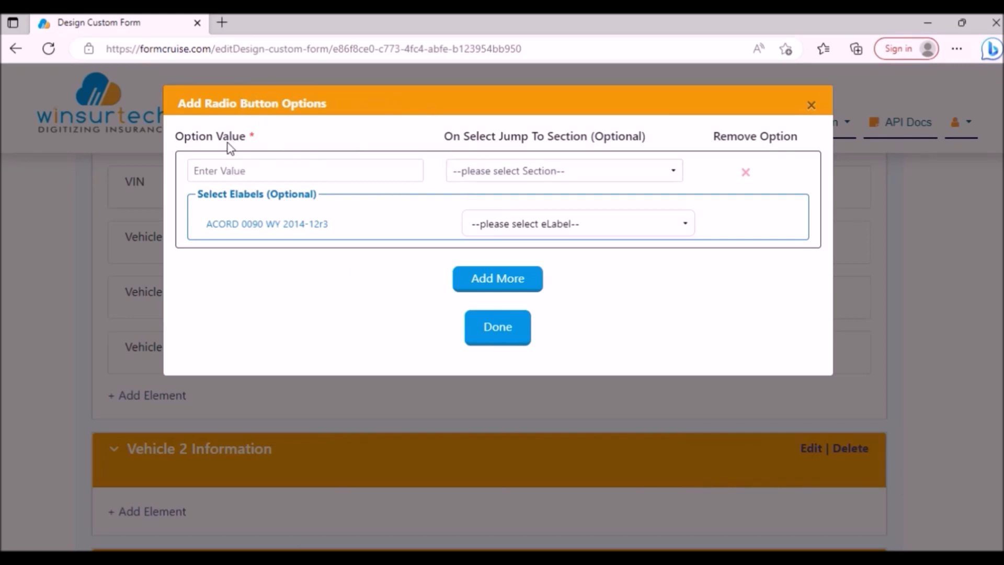
click(245, 168)
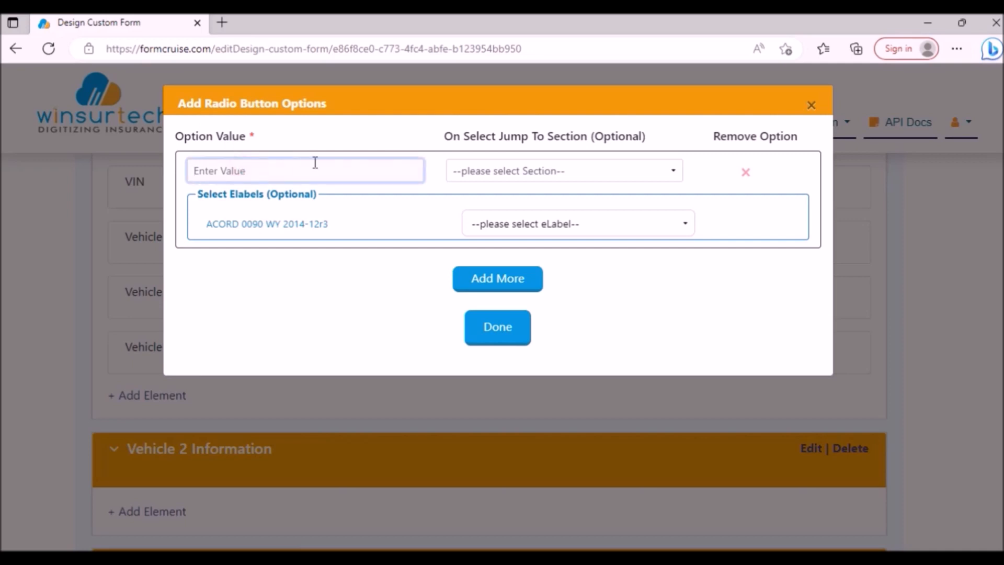
text(Yes)
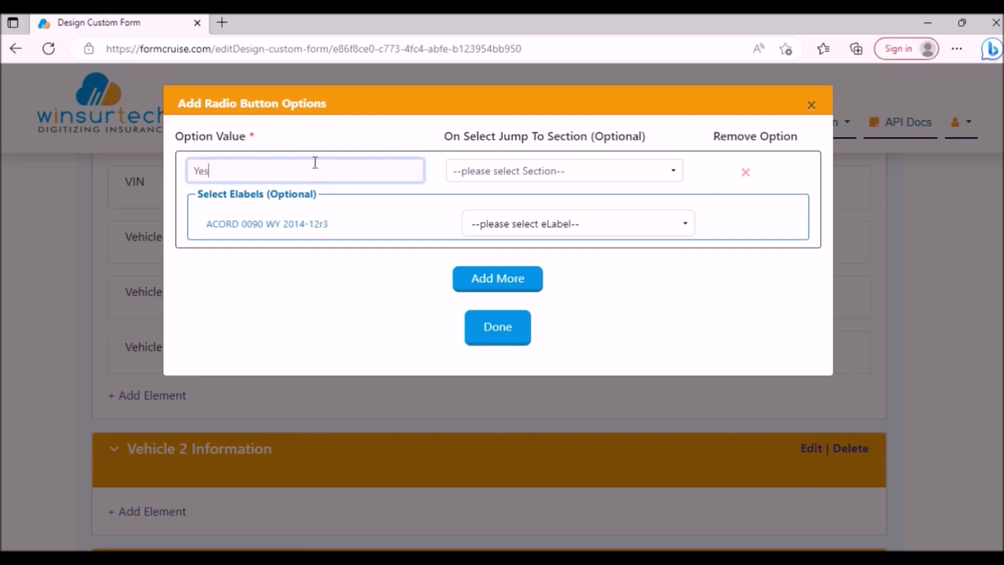
click(551, 175)
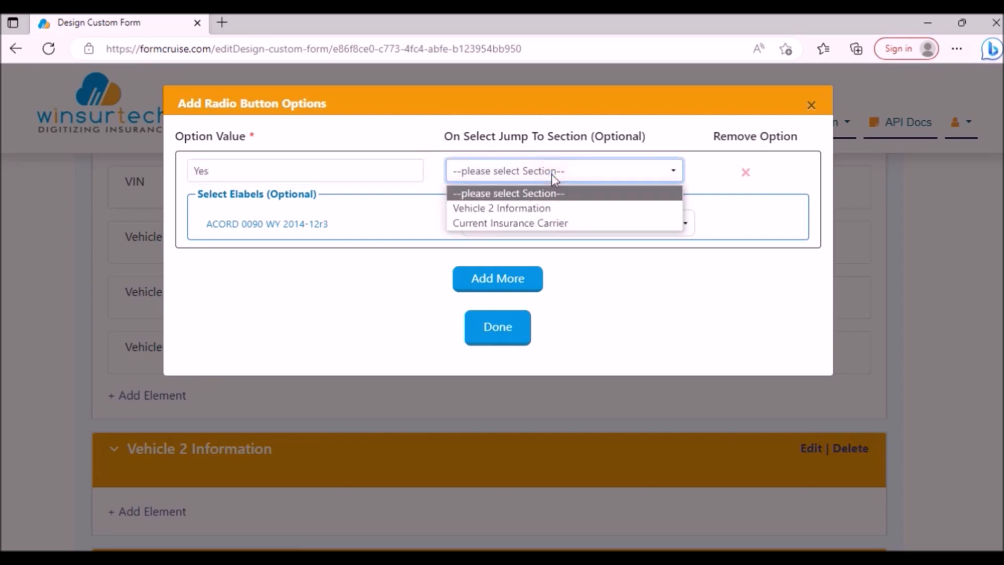
click(568, 210)
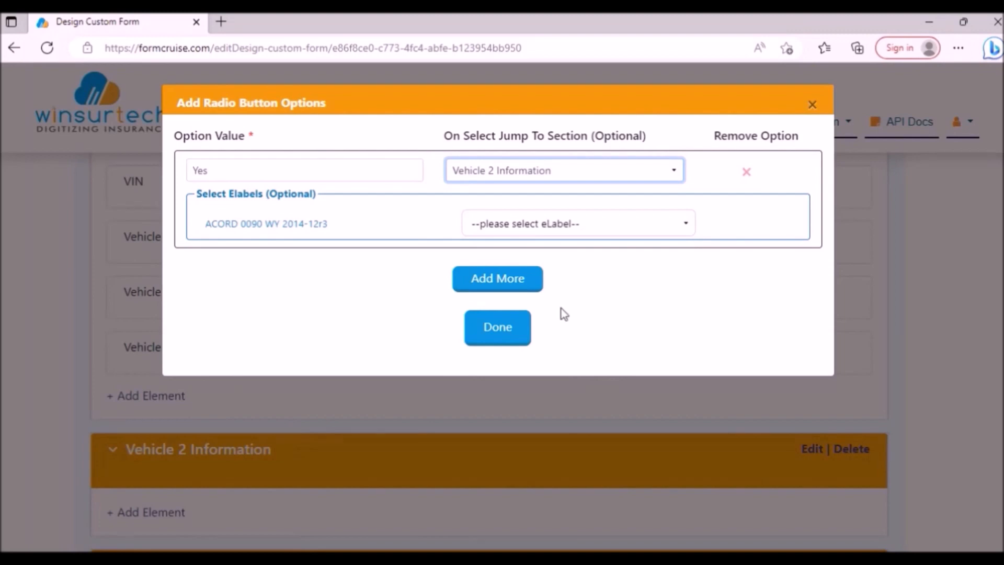
Add a second radio option "No" that jumps to section Current Insurance Carrier, and finish the options.
click(518, 285)
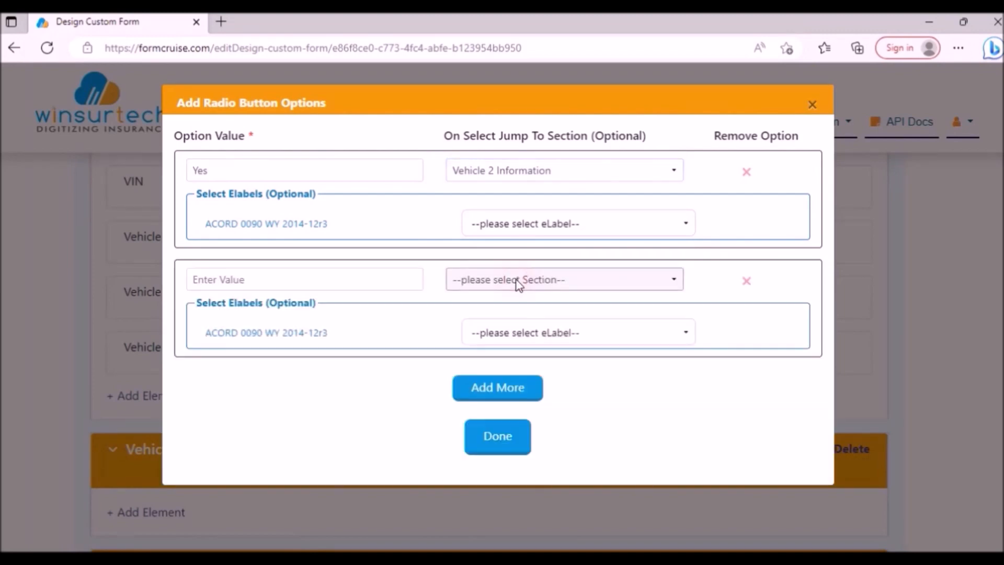
click(244, 281)
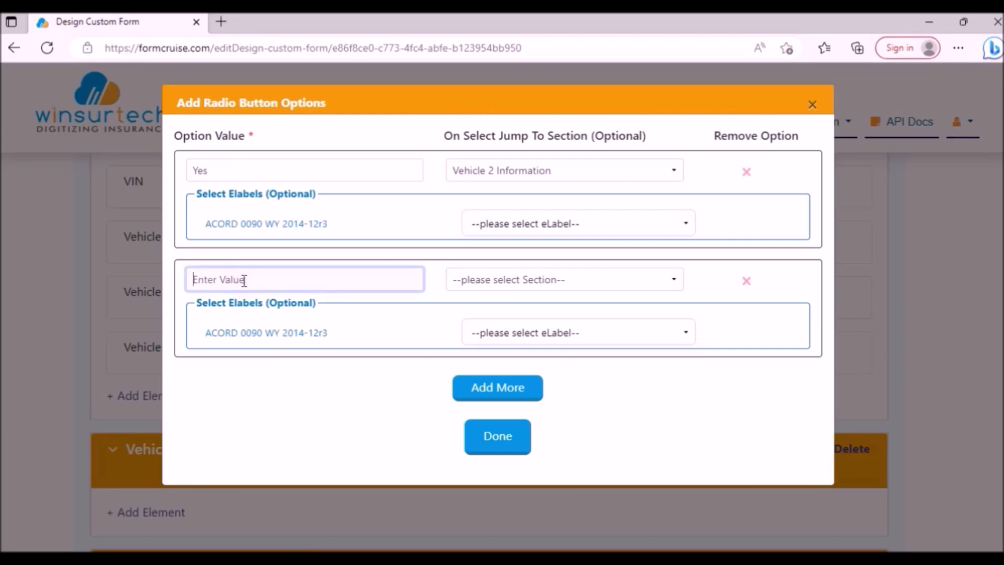
text(No)
click(536, 282)
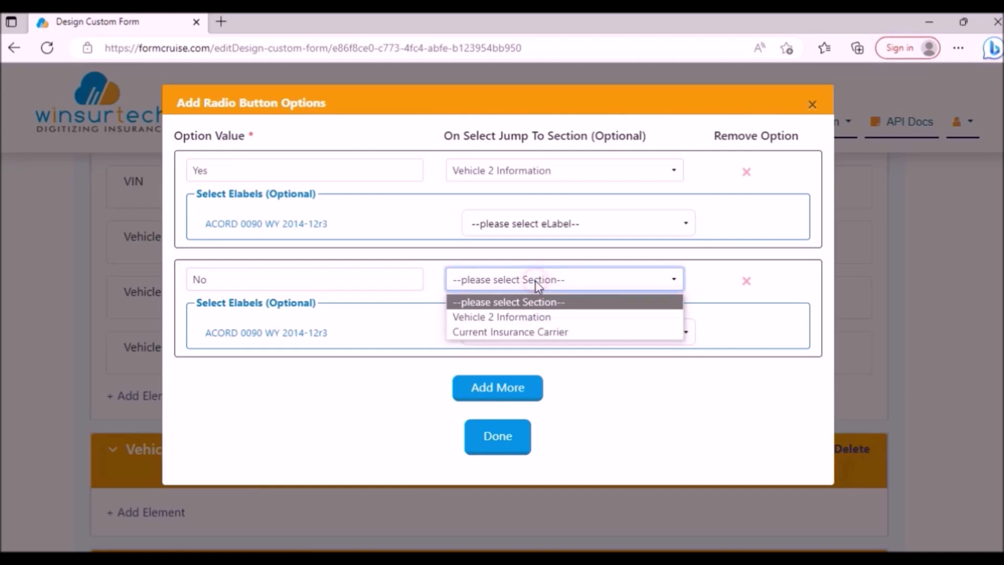
click(538, 333)
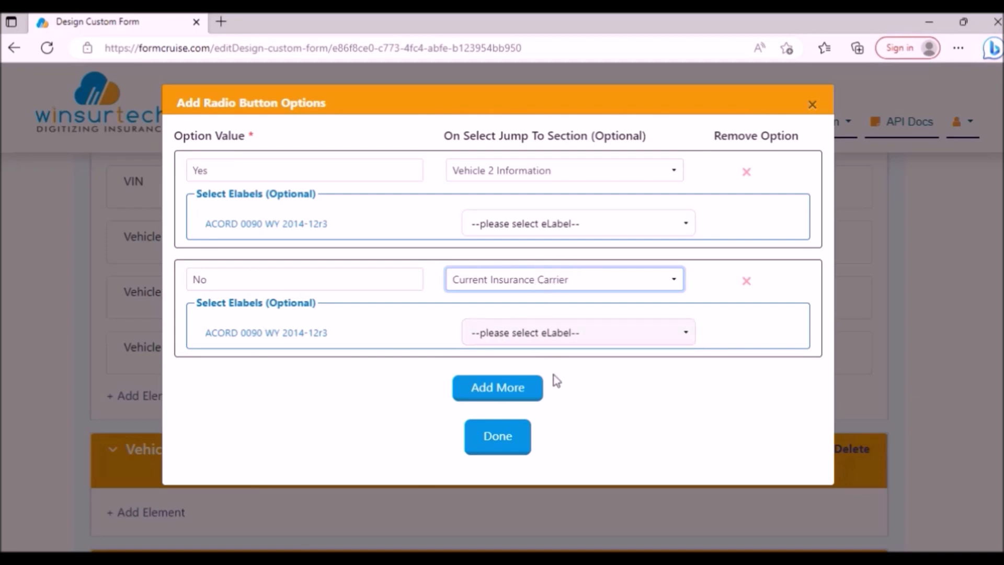
click(503, 439)
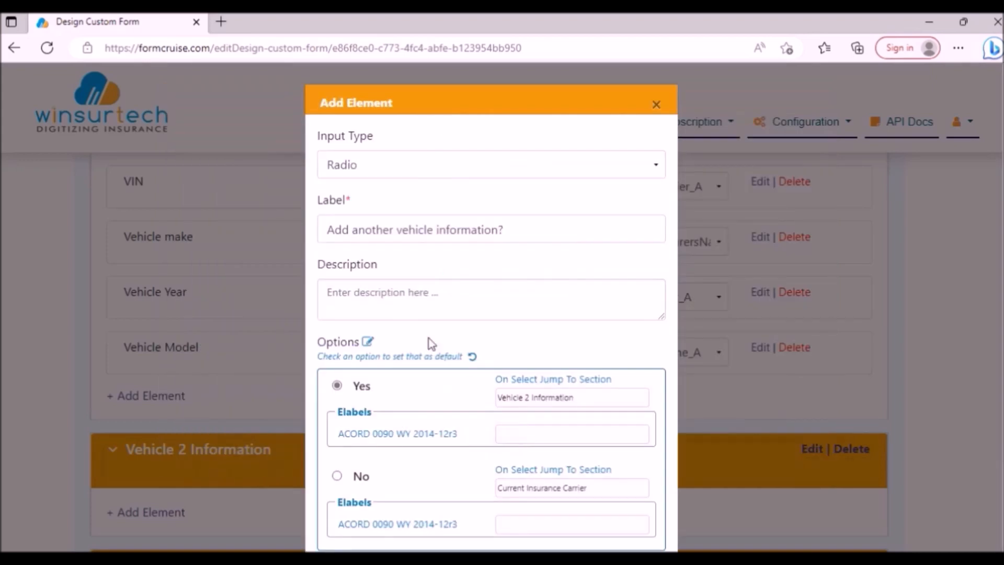
Save the "Add another vehicle information?" radio element to the form.
scroll(430, 341, down, 2)
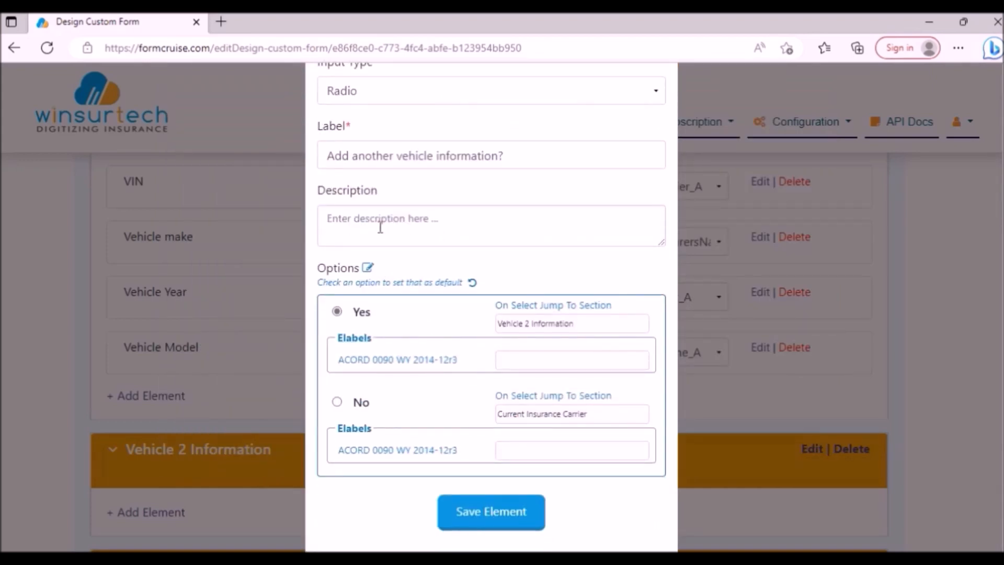
scroll(380, 226, down, 1)
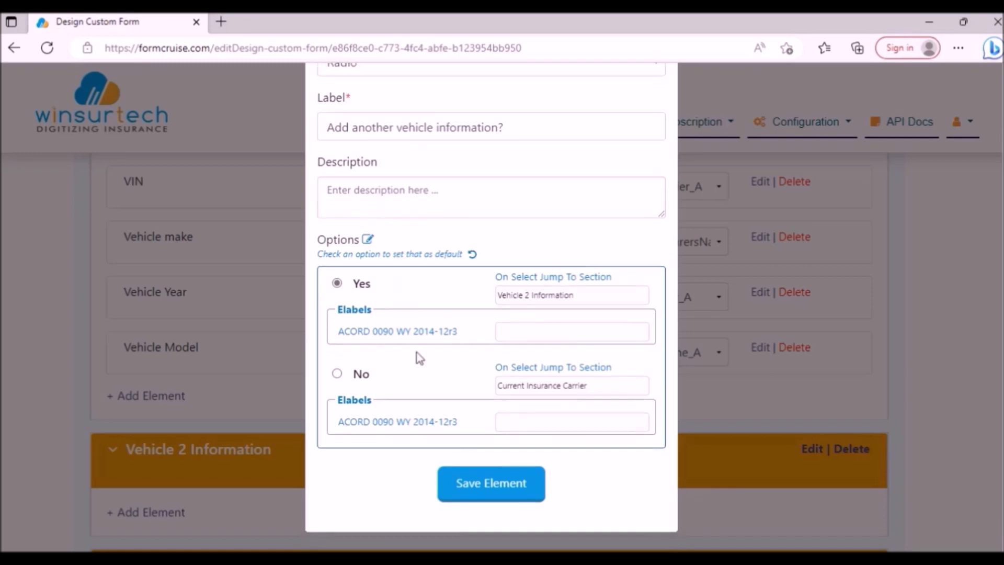
click(469, 494)
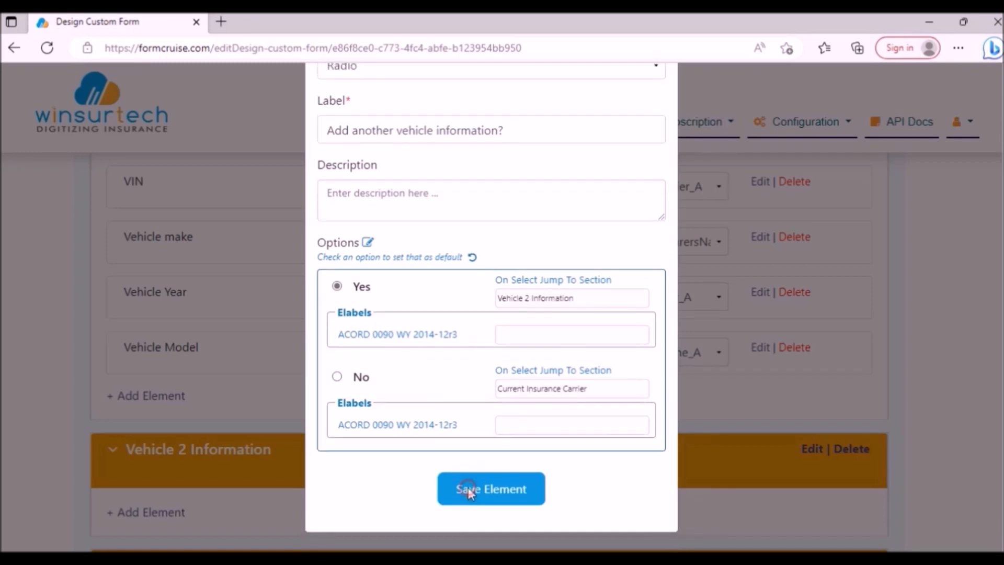
Start a new Text element in the Vehicle 2 Information section and label it "VIN".
scroll(468, 486, down, 3)
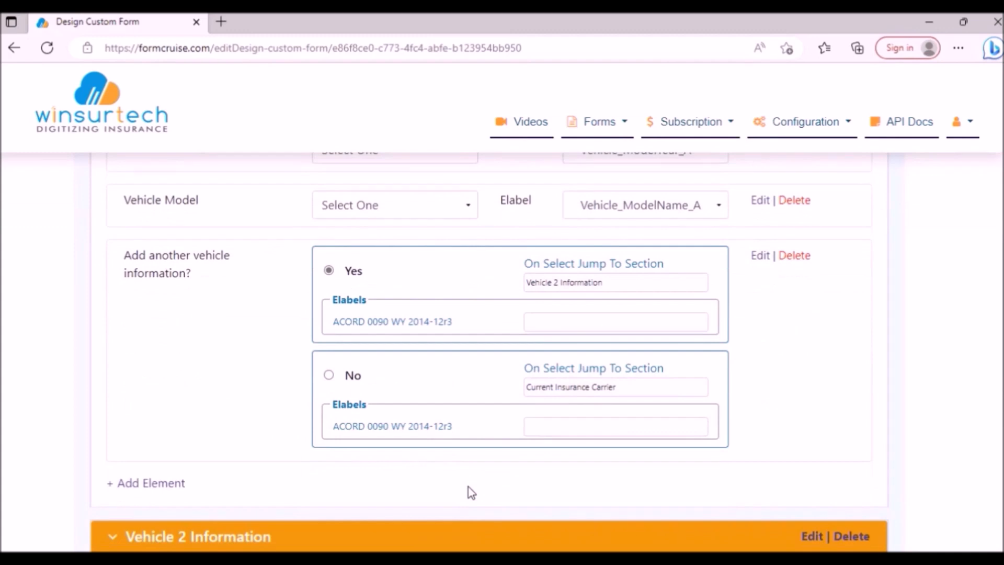
scroll(471, 493, down, 4)
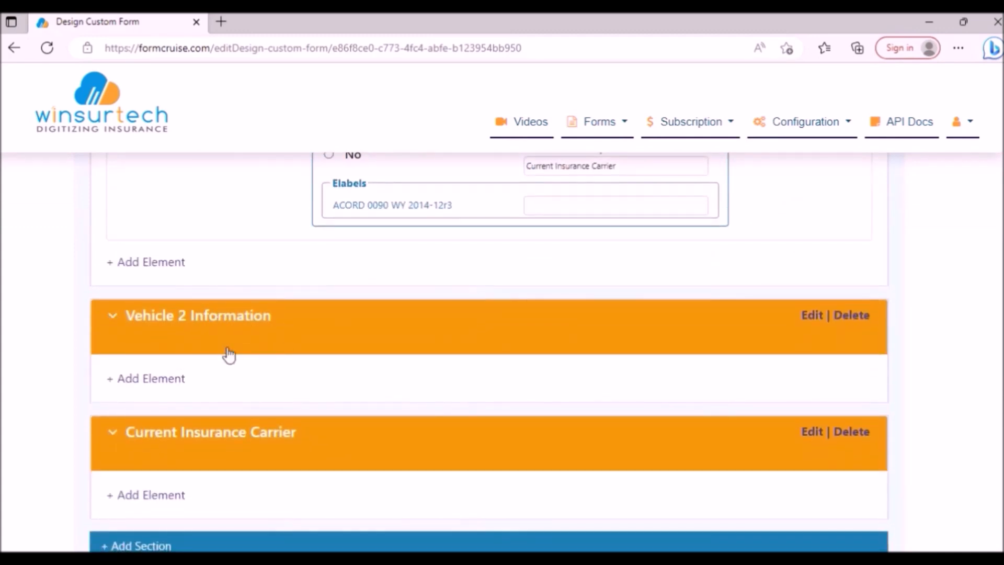
click(157, 382)
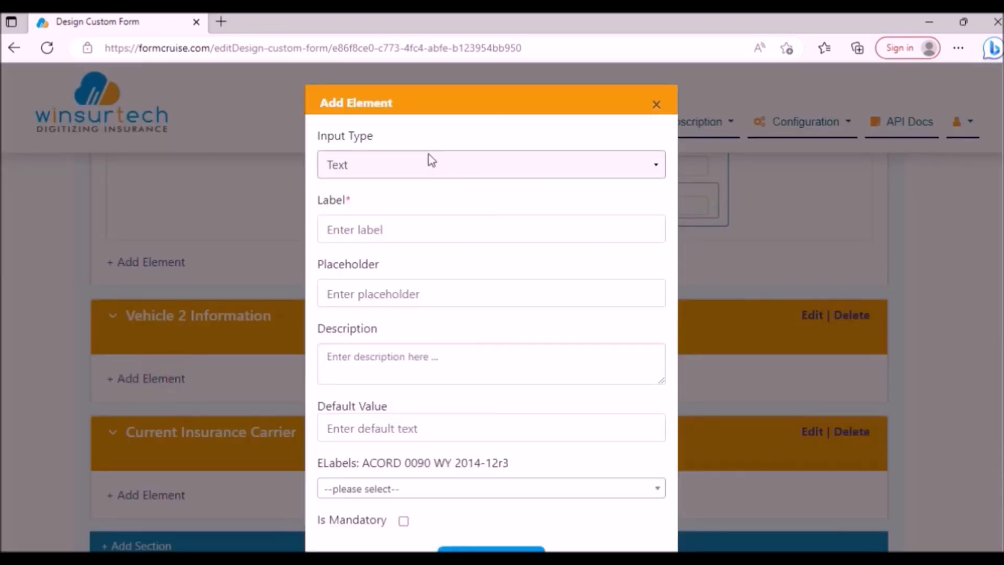
click(385, 165)
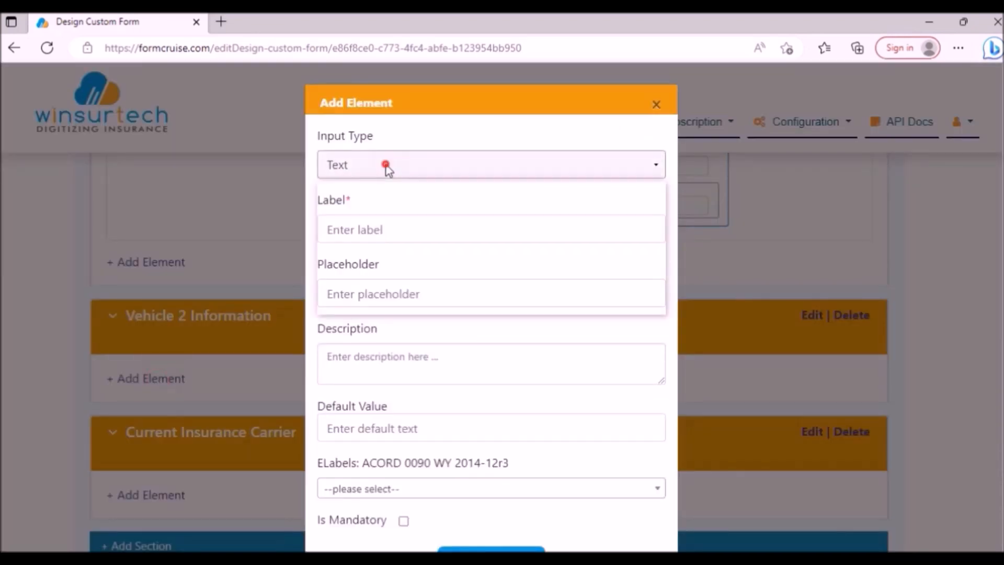
click(365, 191)
click(355, 229)
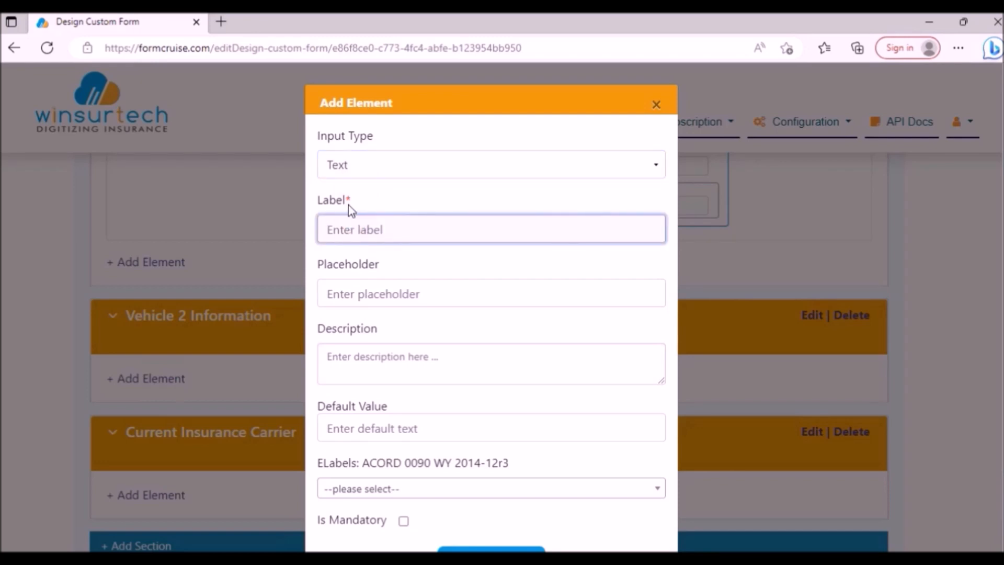
text(VIN)
Map the VIN element to the eLabel Vehicle_VINIdentifier_B and save it as a mandatory element.
scroll(405, 374, down, 2)
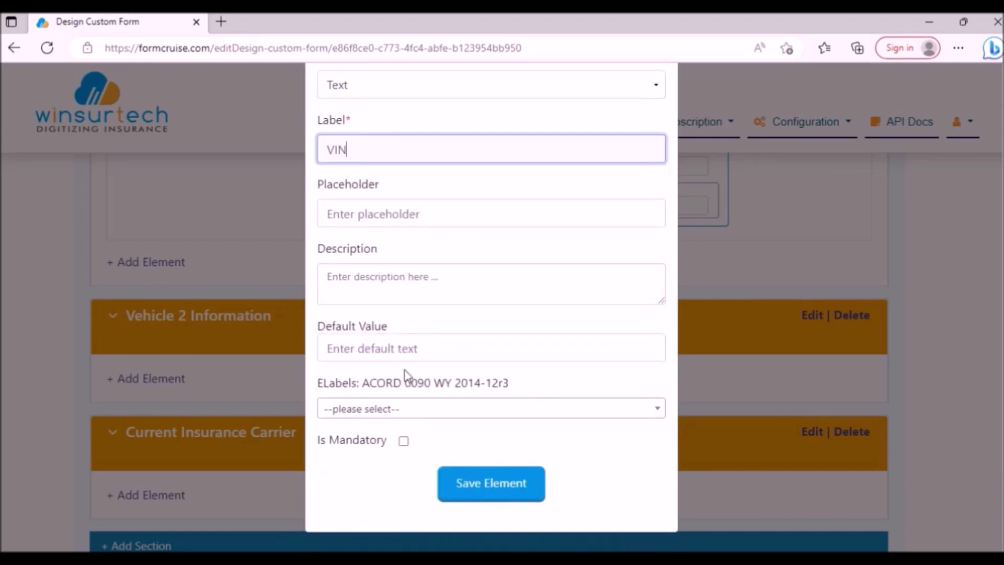
click(397, 416)
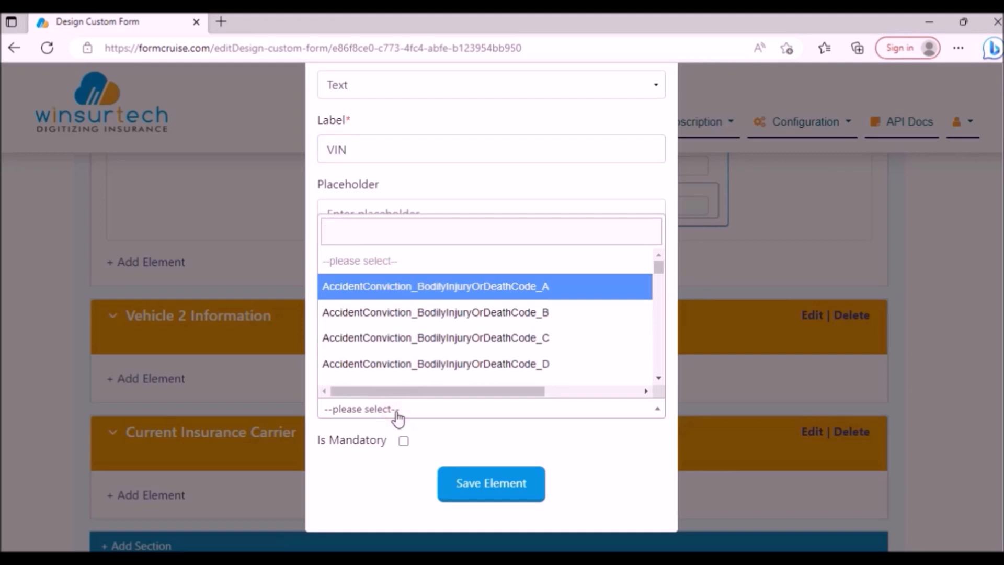
text(VE)
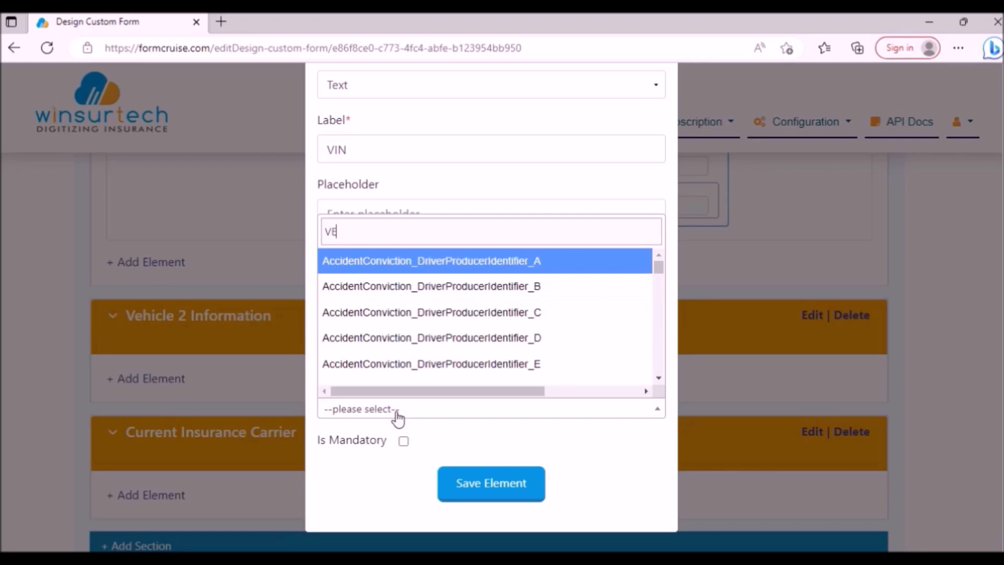
text(HICL)
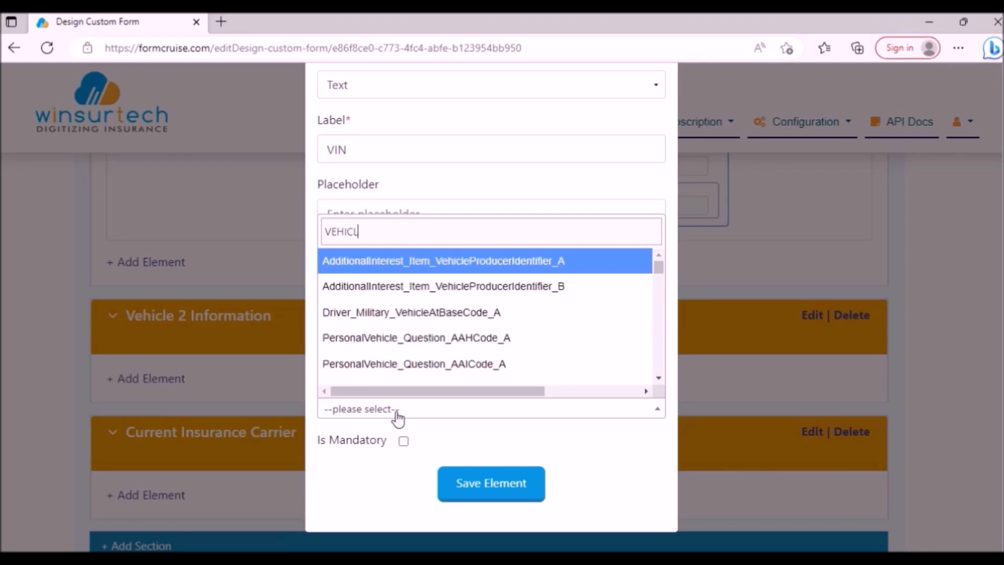
text(E_V)
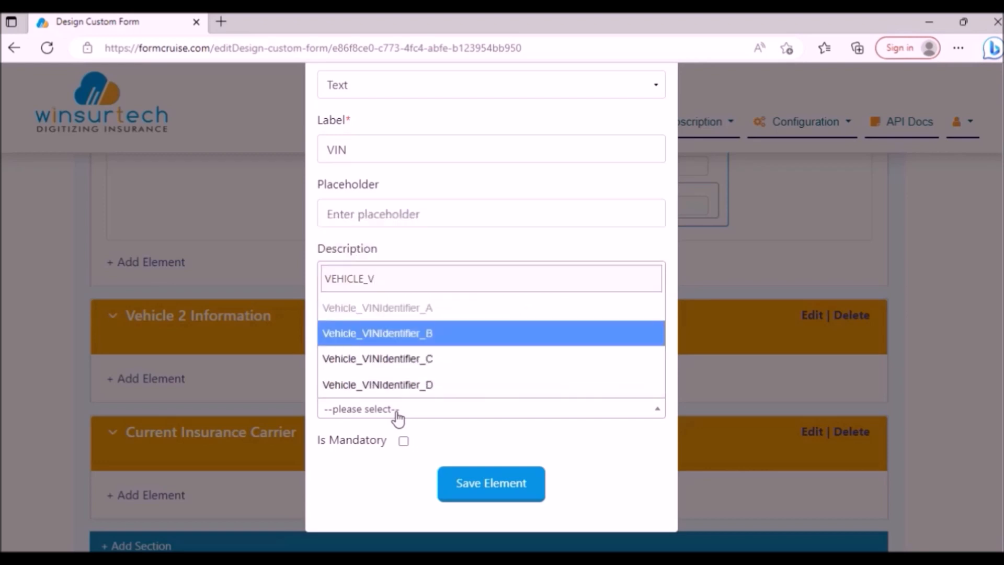
click(432, 333)
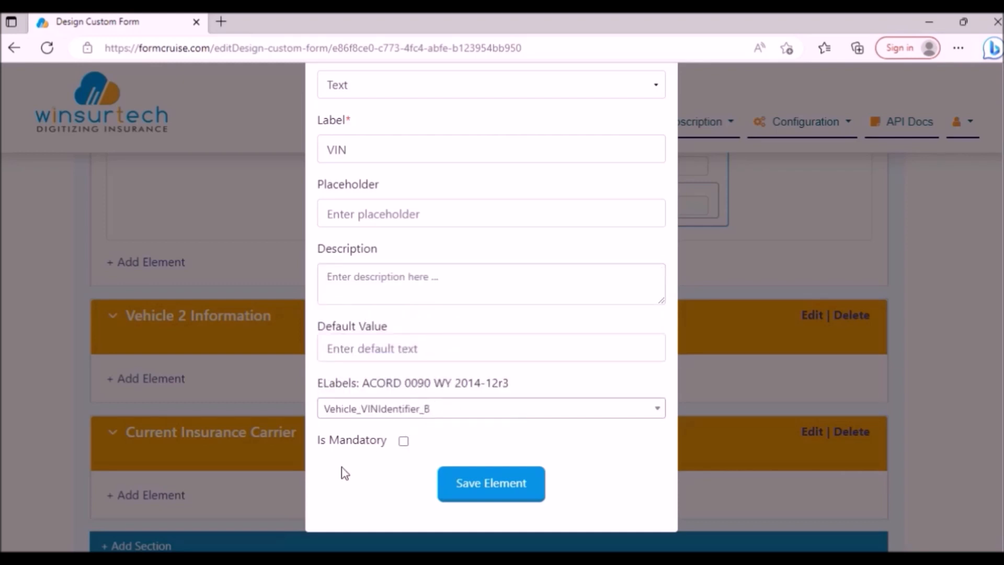
click(404, 442)
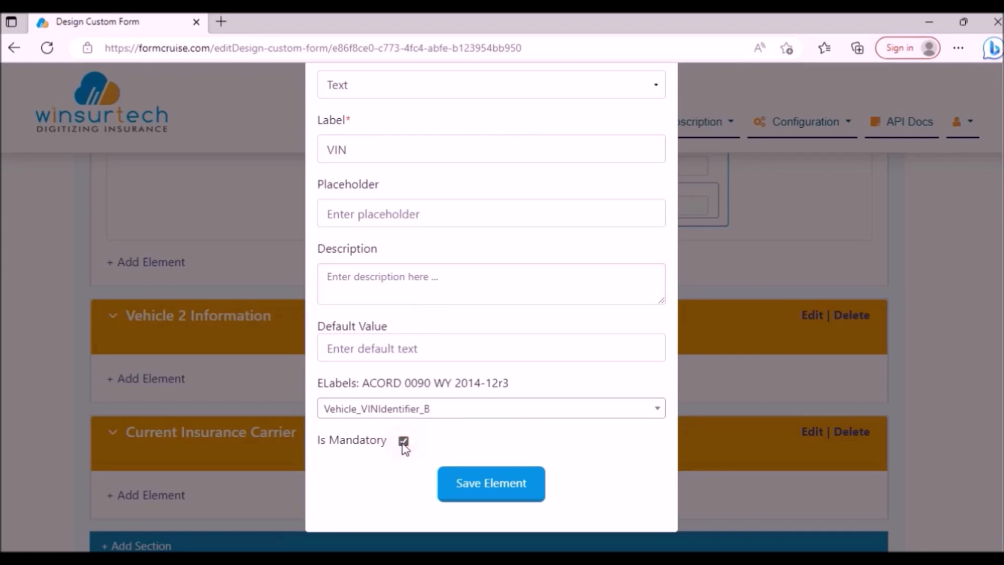
click(507, 491)
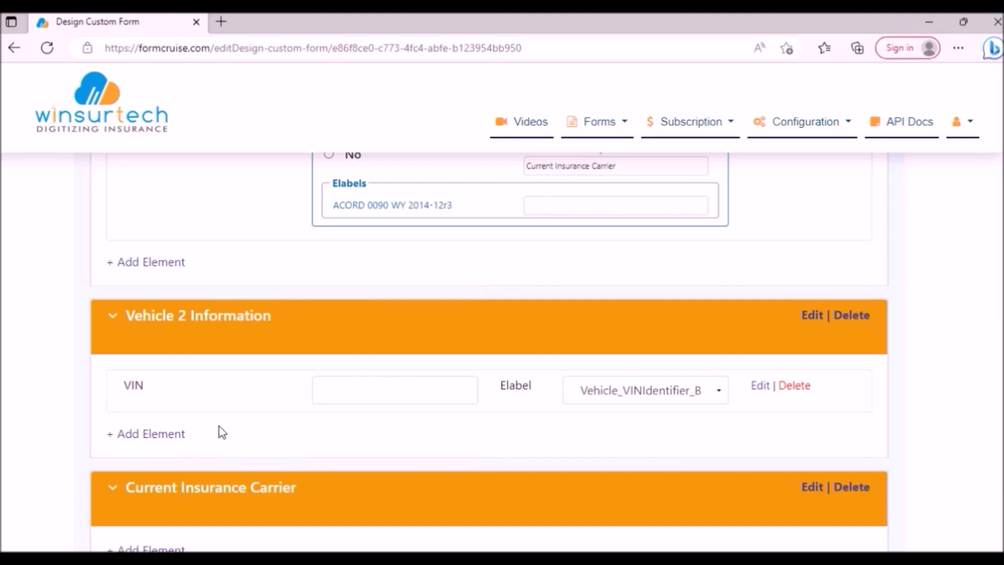
Start a PickList element in the Current Insurance Carrier section and paste the insurer names as options, including MERCURY, PROGRESSIVE, SAFE AUTO, THE GENERAL and THE HARTFORD.
scroll(222, 433, down, 2)
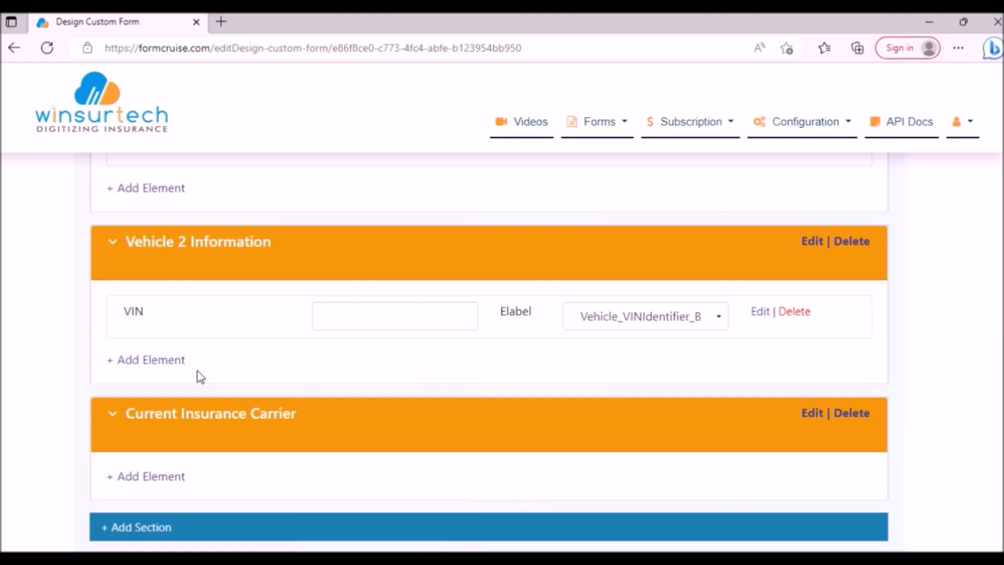
scroll(200, 377, down, 2)
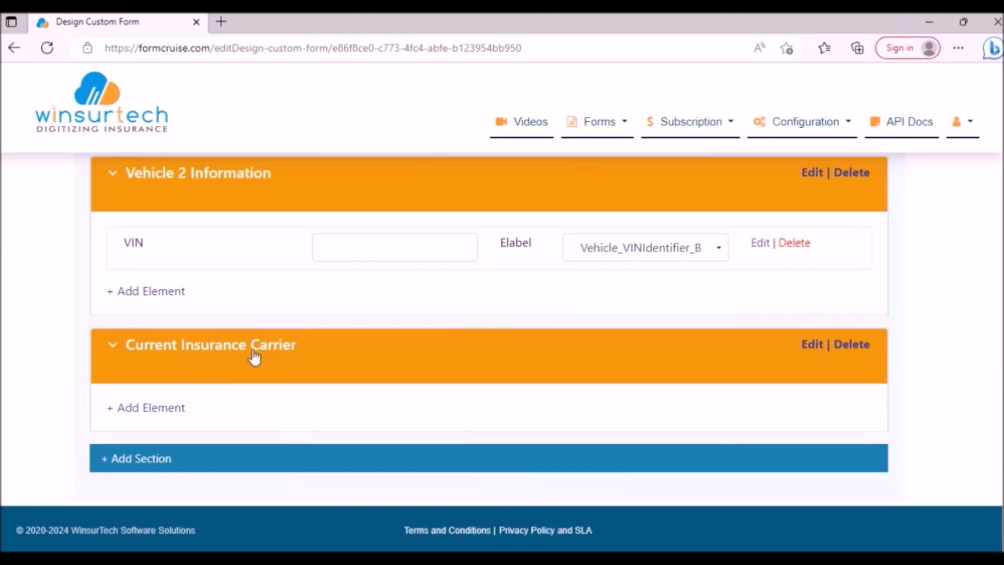
click(158, 413)
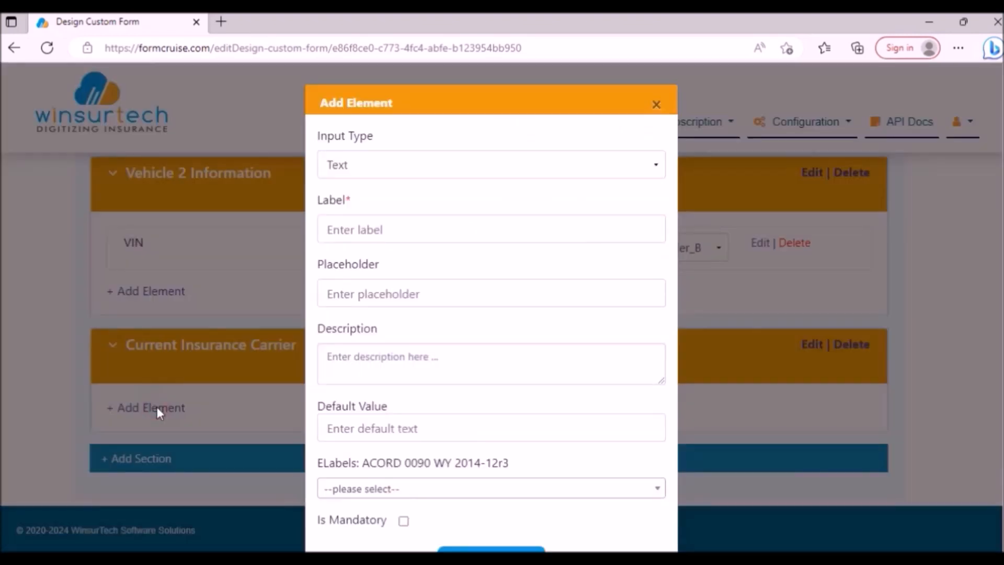
click(409, 170)
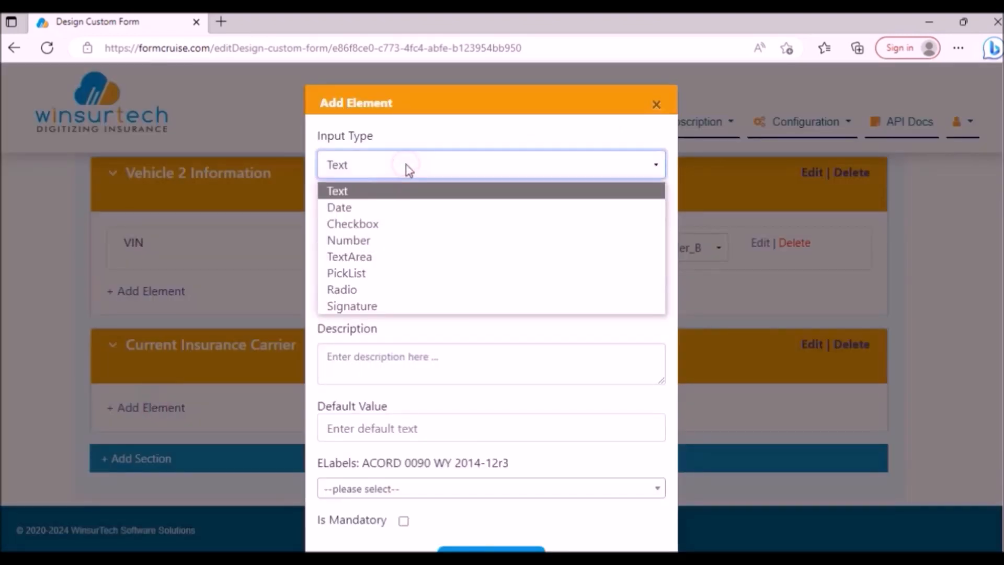
click(387, 273)
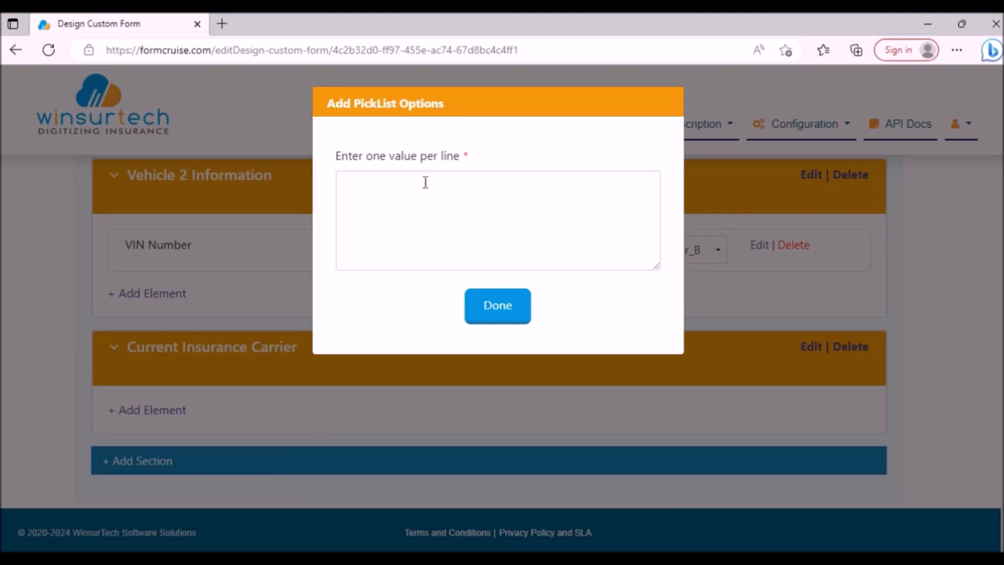
click(398, 198)
key(ctrl+v)
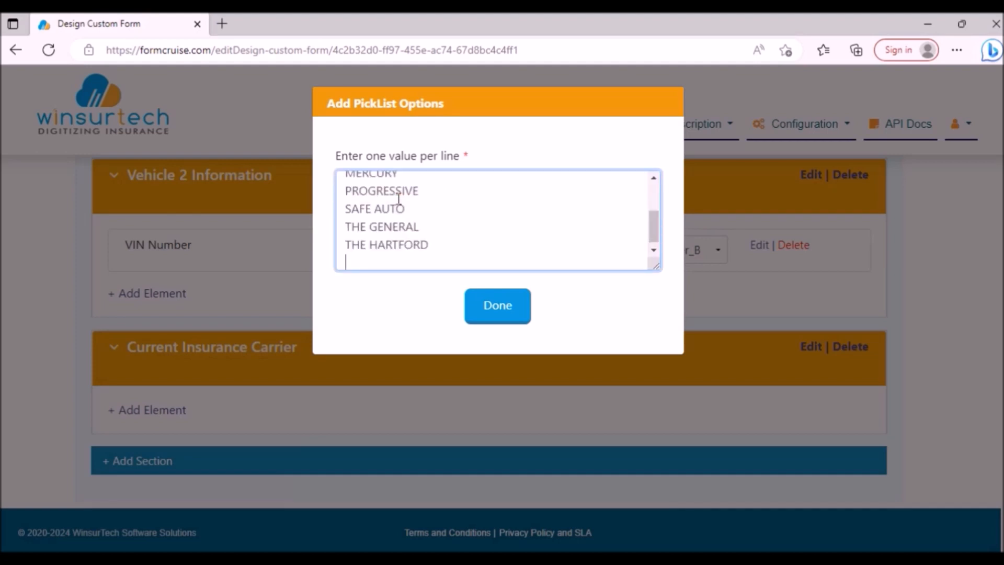
scroll(400, 209, up, 1)
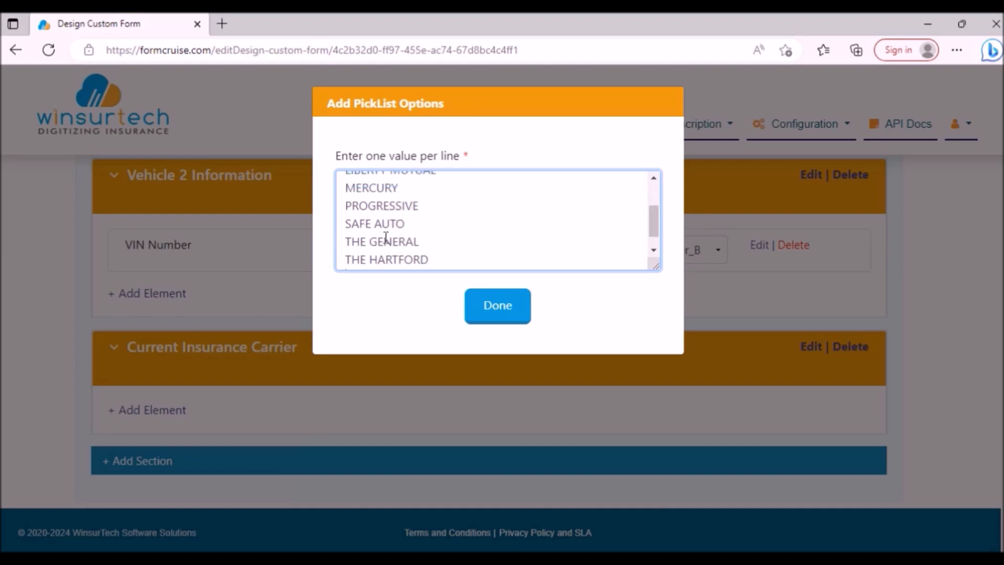
click(496, 306)
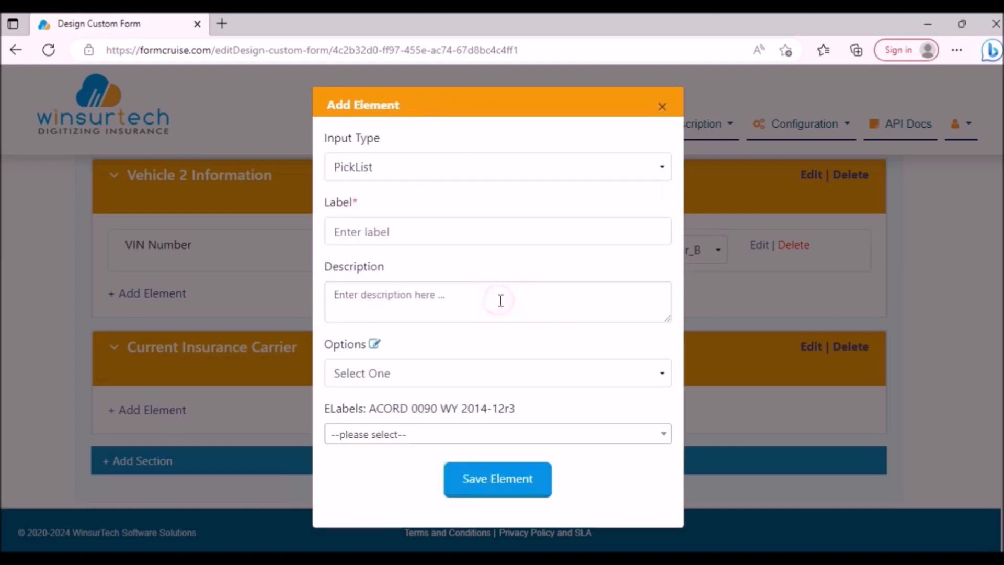
Label the PickList element "Carrier Name", map it to the eLabel Insurer_FullName_A and save the element.
click(373, 240)
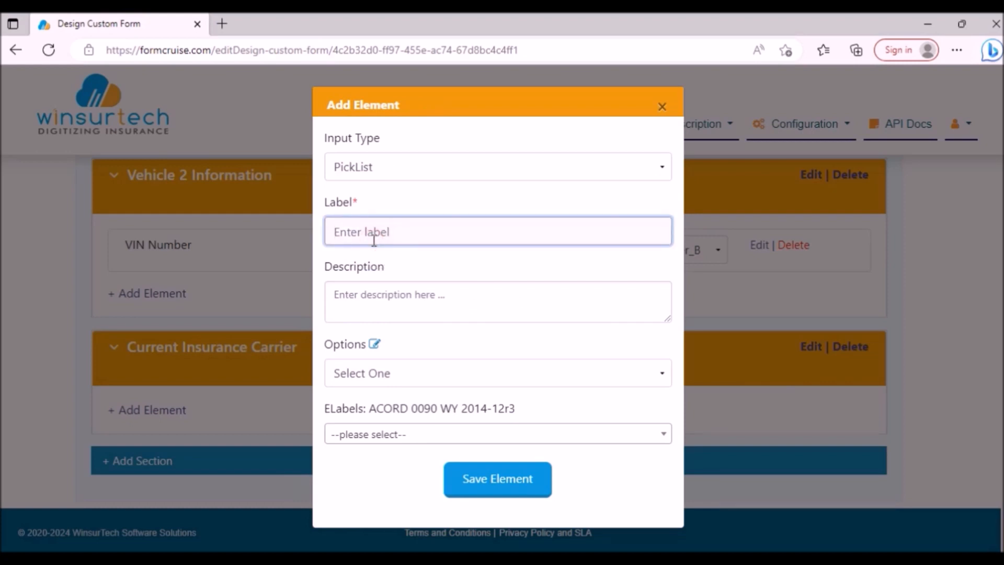
text(Carrier)
text(Name)
click(387, 438)
text(ins)
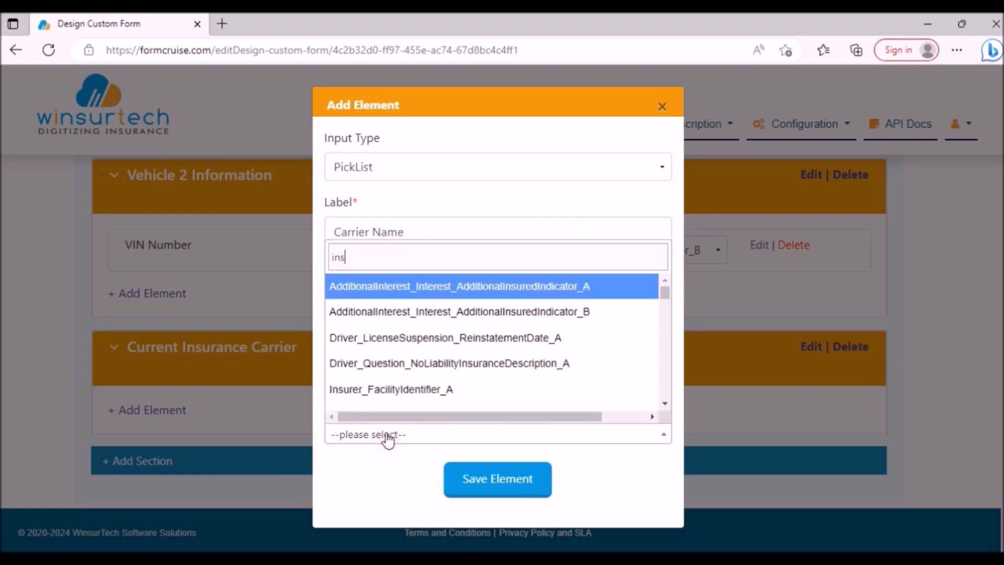
text(urer)
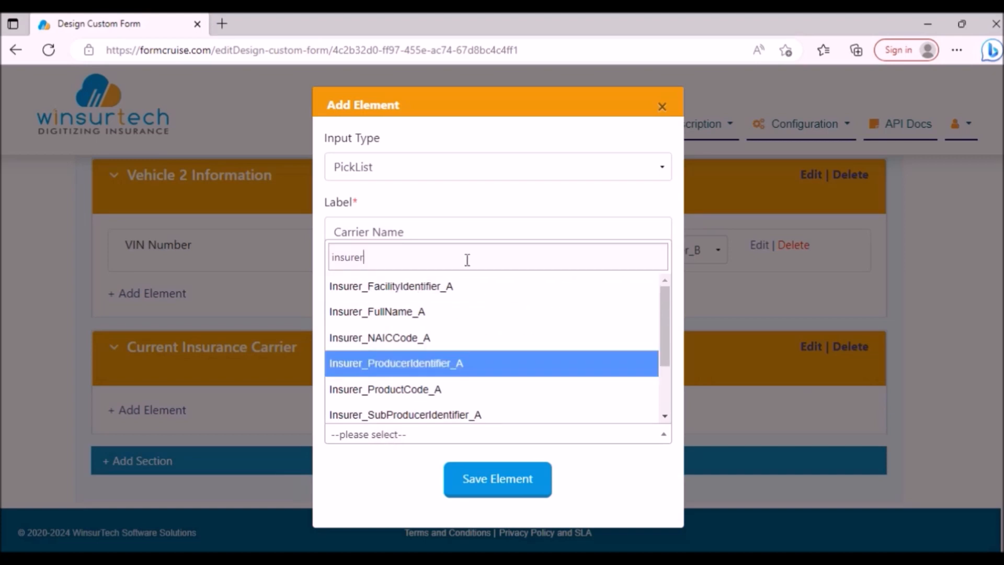
click(455, 312)
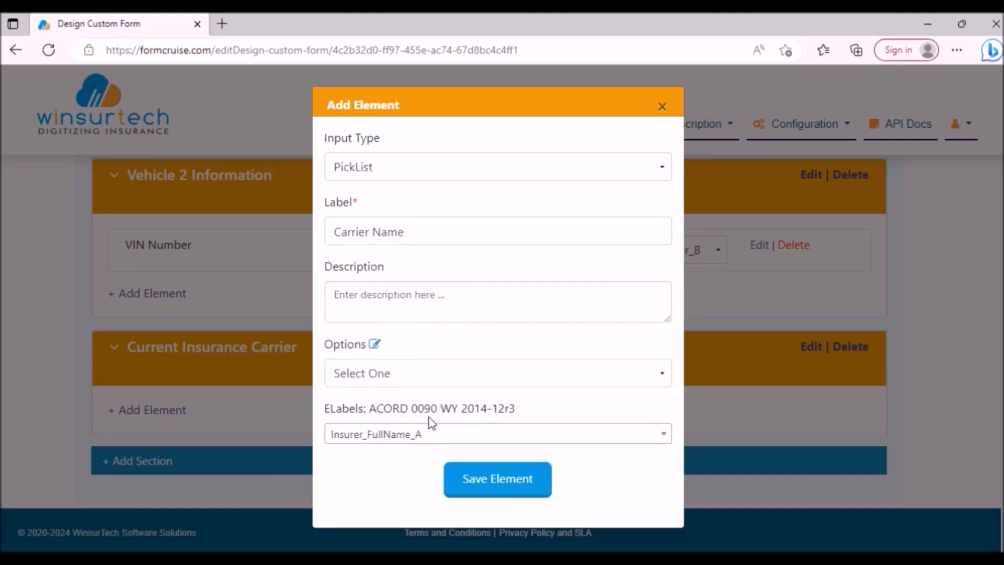
click(491, 489)
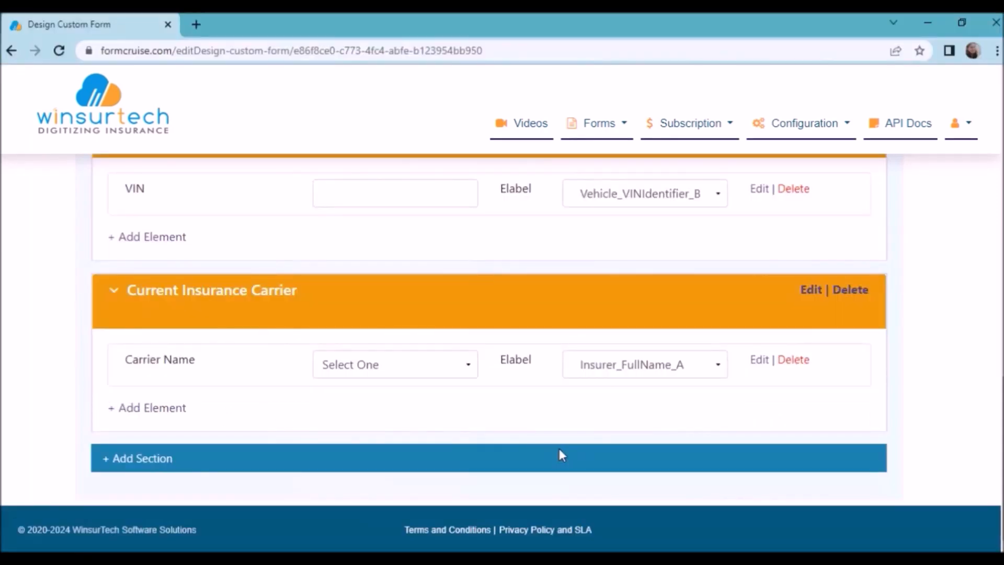
Preview the custom form, fill in the ZIP code and continue to the Vehicle 1 Information section.
scroll(558, 455, up, 10)
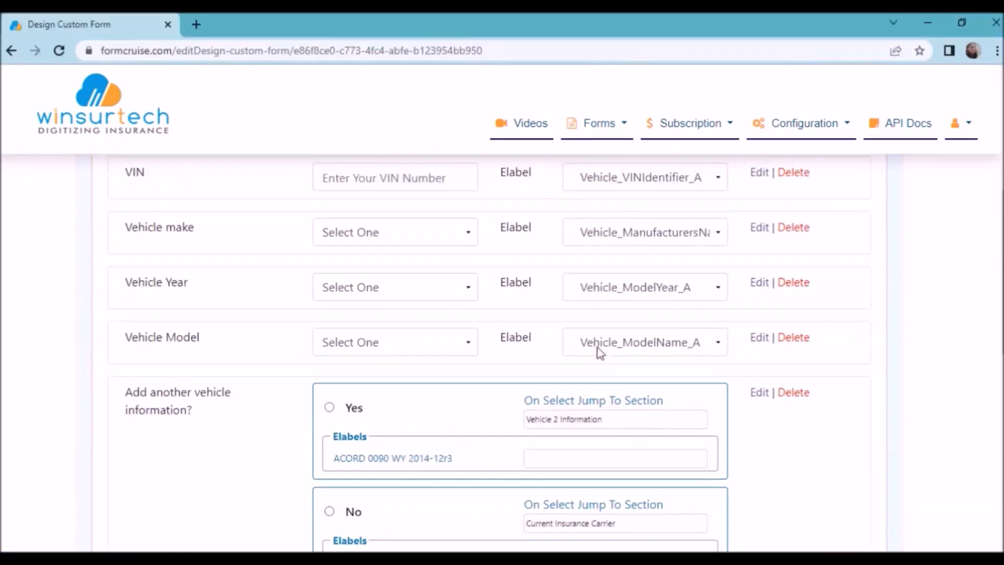
scroll(473, 368, up, 6)
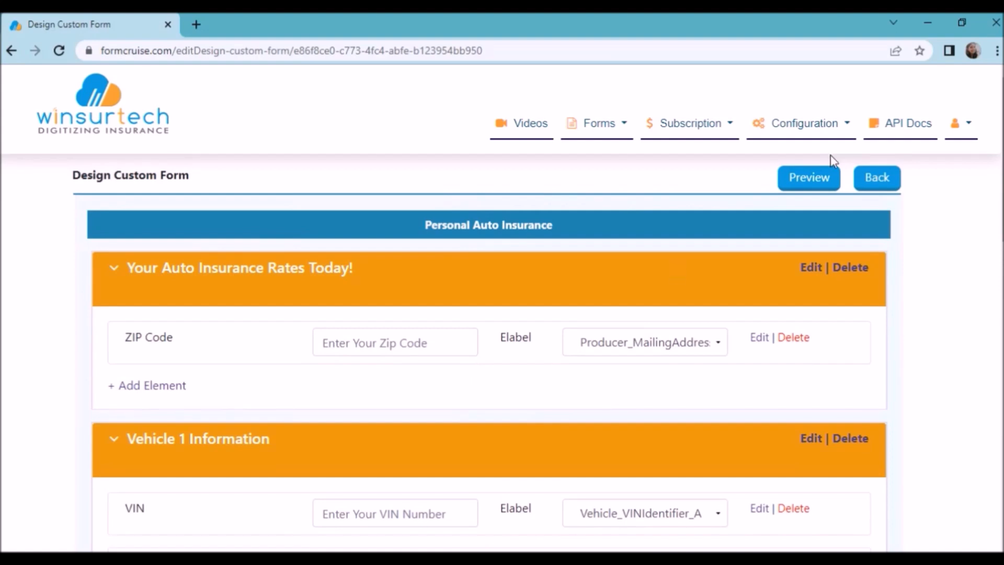
click(819, 183)
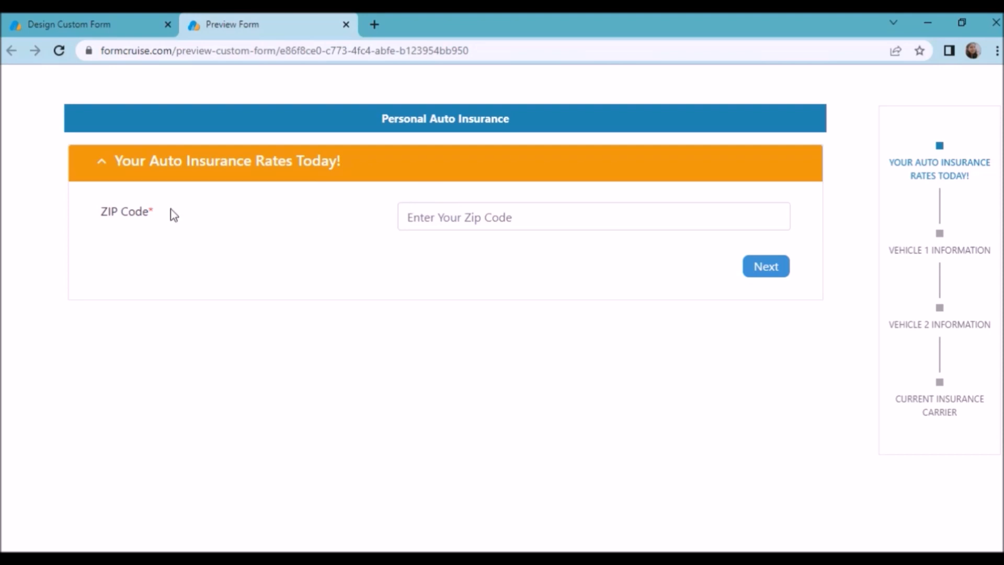
click(412, 214)
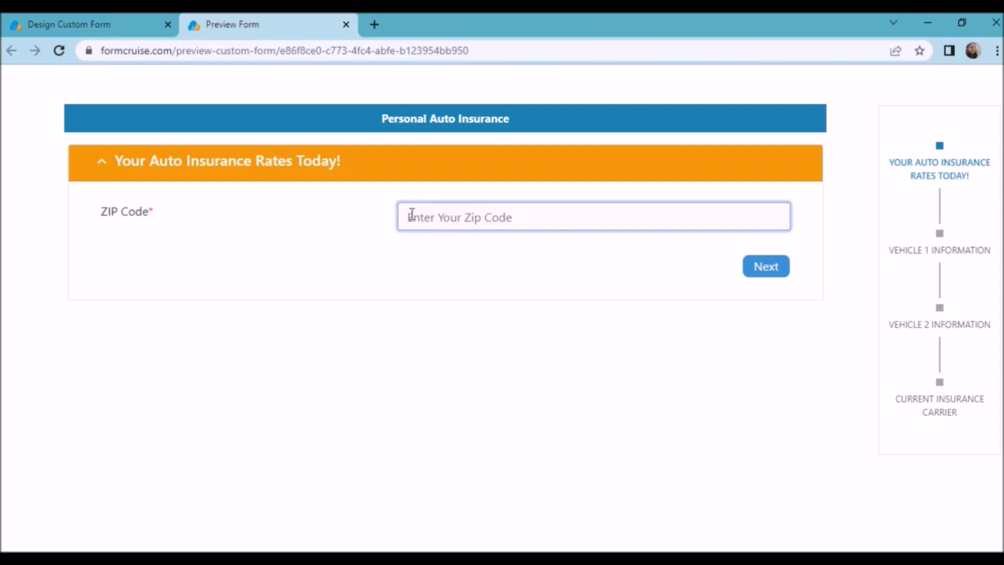
text(32003)
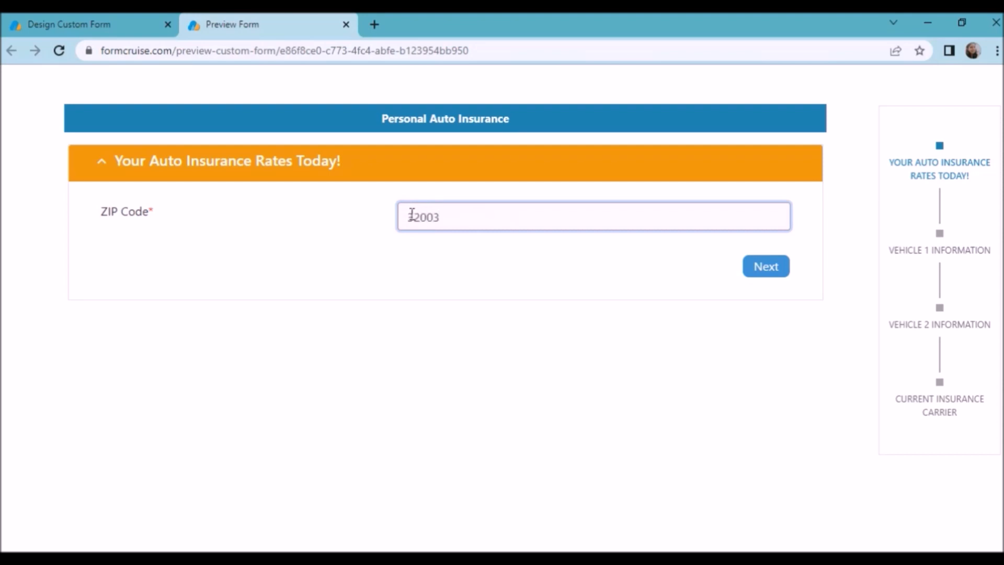
click(758, 278)
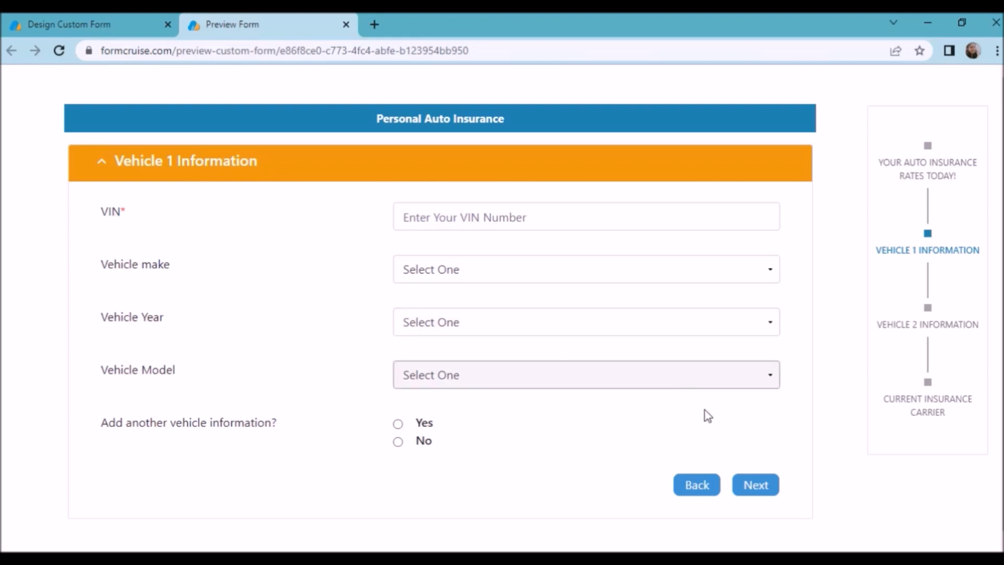
Try to continue with the VIN empty, and fill in Vehicle 1 with a VIN, make HONDA, year 2016 and model HR-V.
click(764, 494)
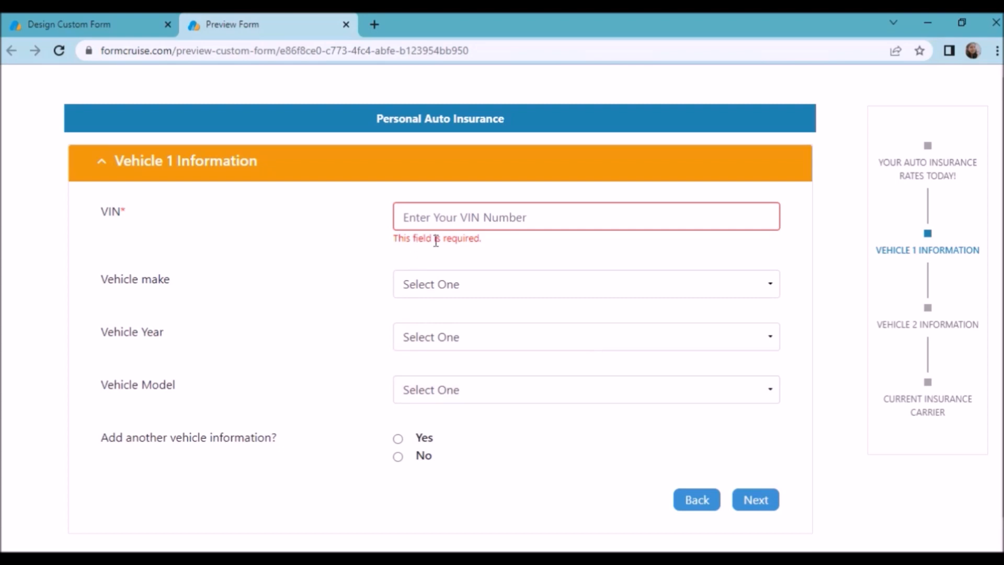
click(499, 217)
text(4Y1SL65848Z411439)
click(479, 284)
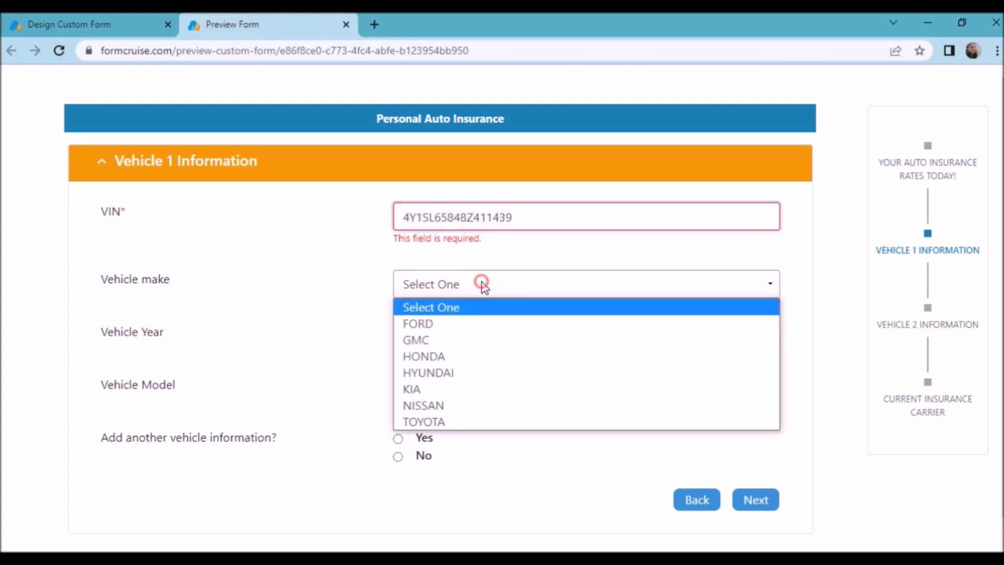
click(482, 356)
click(476, 341)
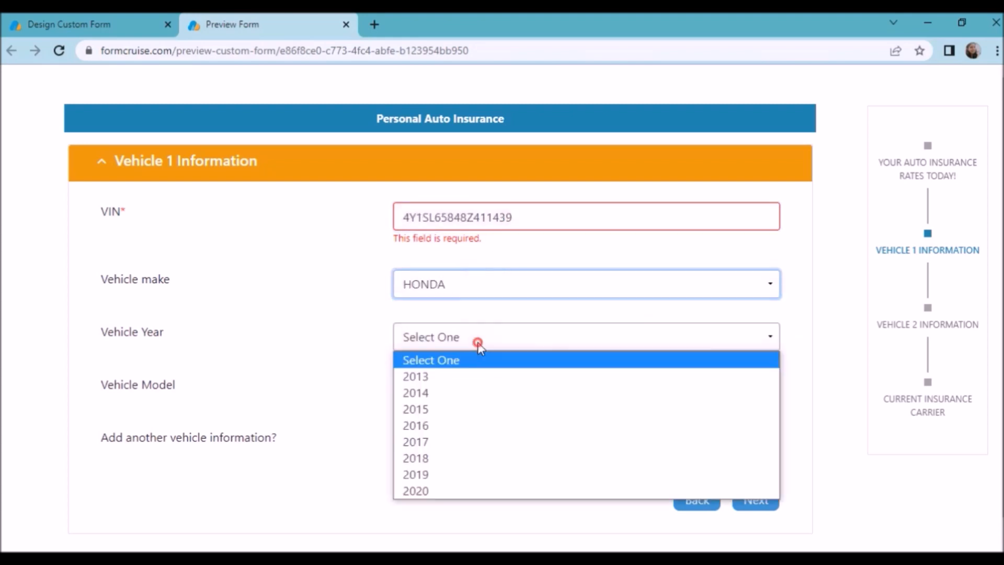
click(470, 425)
click(474, 401)
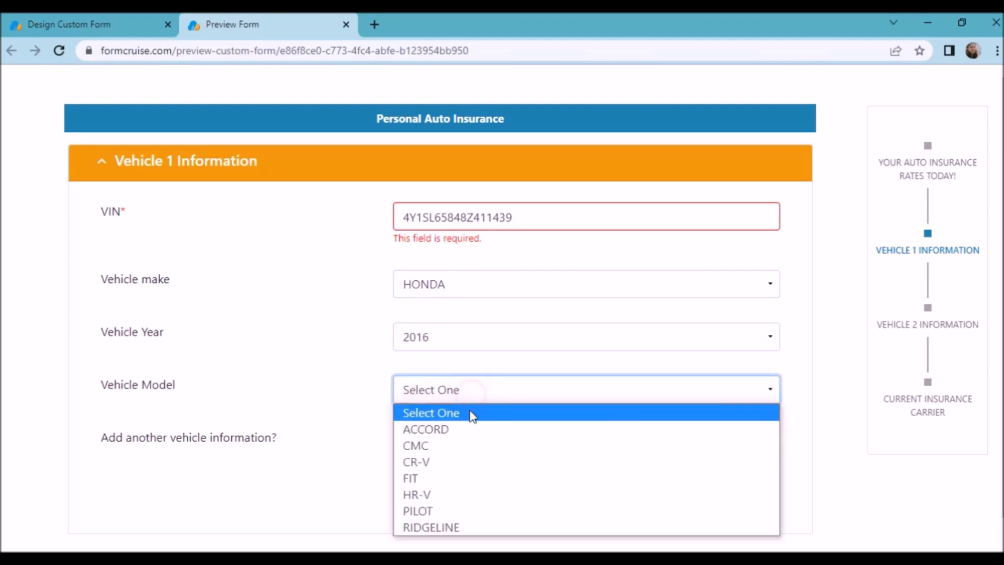
click(454, 495)
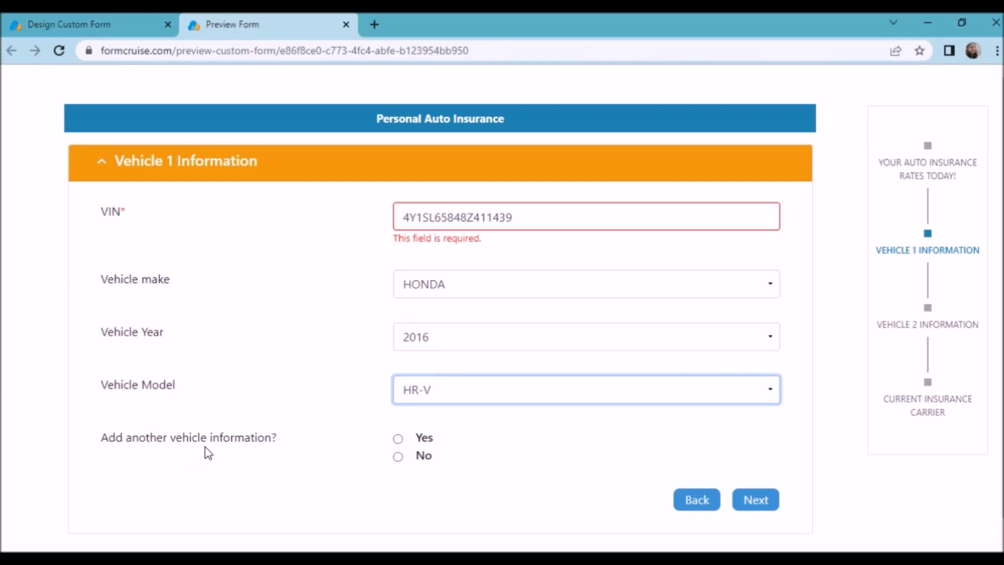
Test the section jumps of "Add another vehicle information?" by answering Yes, returning to Vehicle 1 and answering No.
click(397, 440)
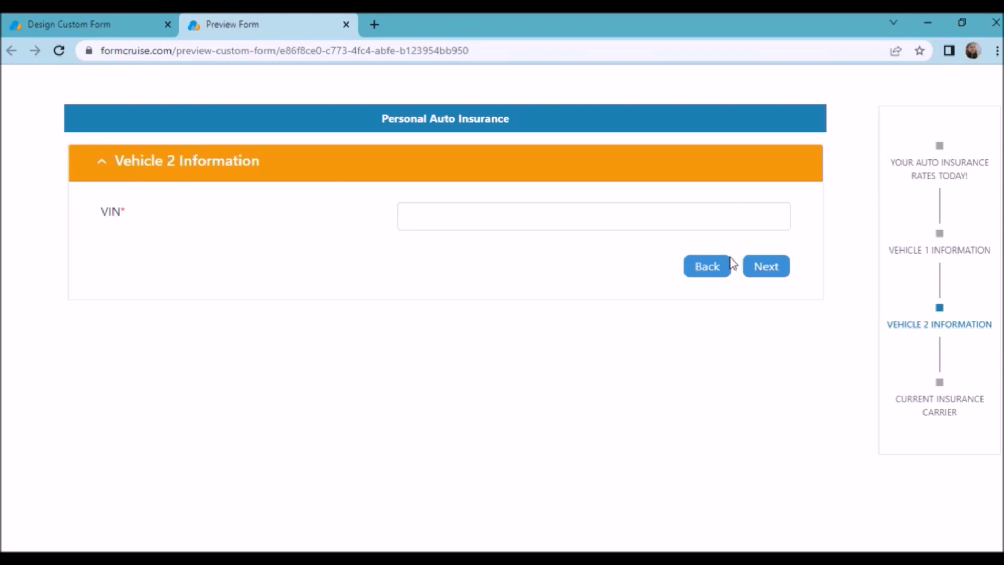
click(708, 267)
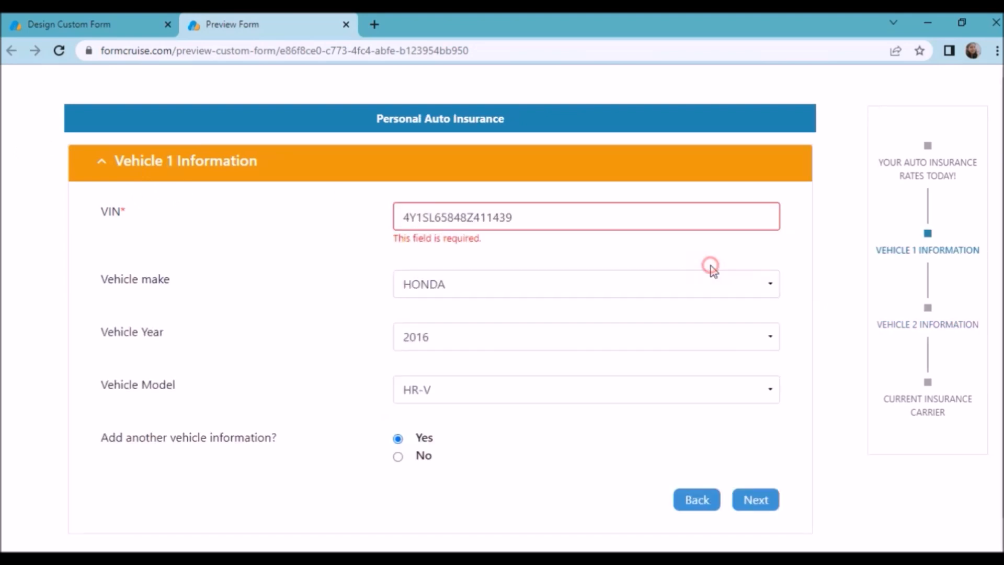
click(399, 457)
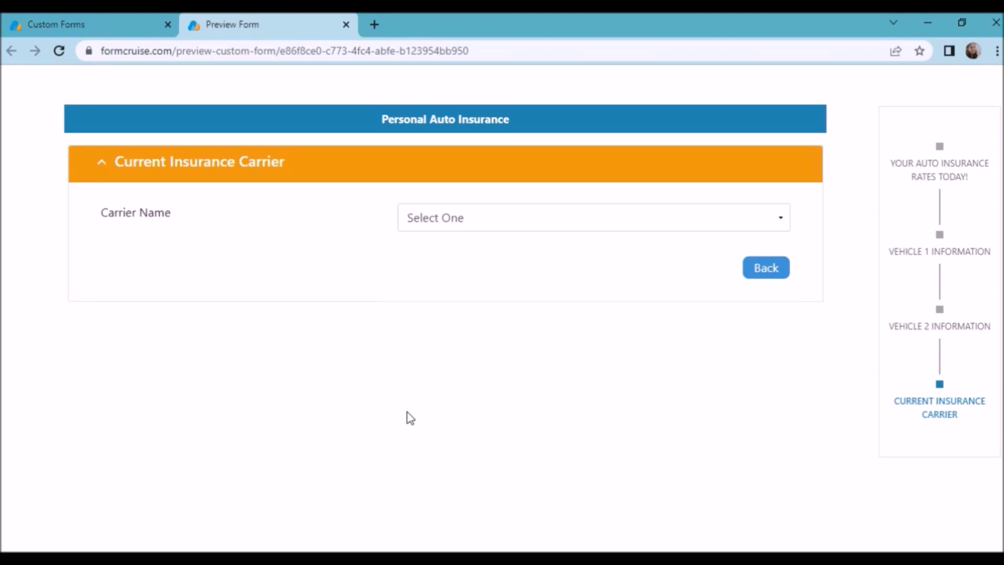
Publish the Personal Auto Insurance form from the Custom Forms list, and view its HTML embed code.
click(48, 16)
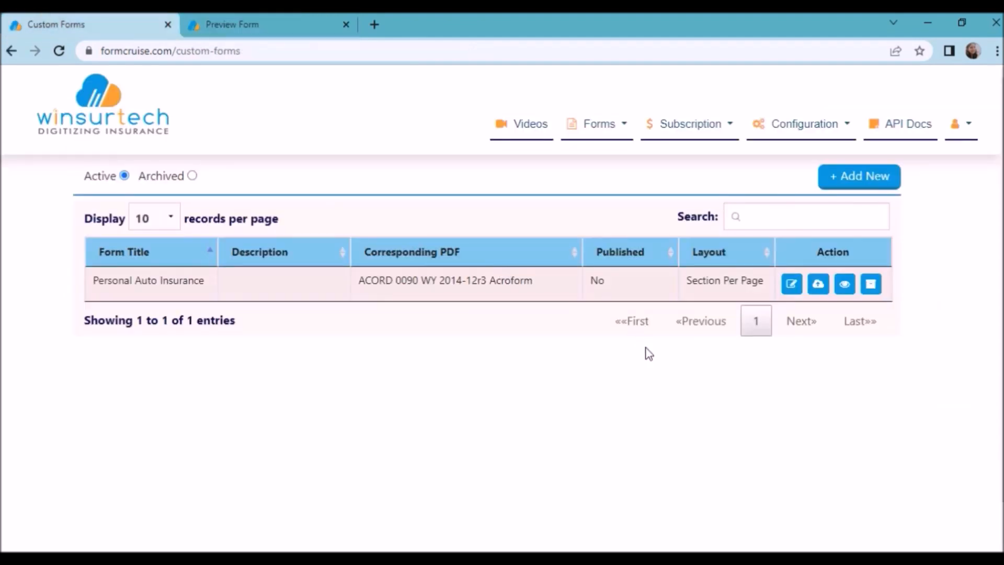
click(819, 292)
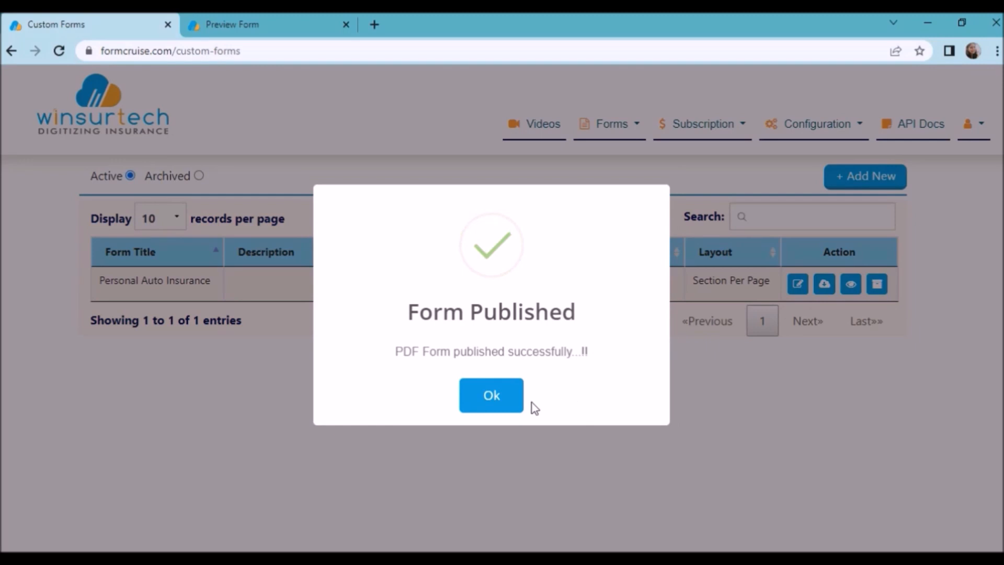
click(506, 401)
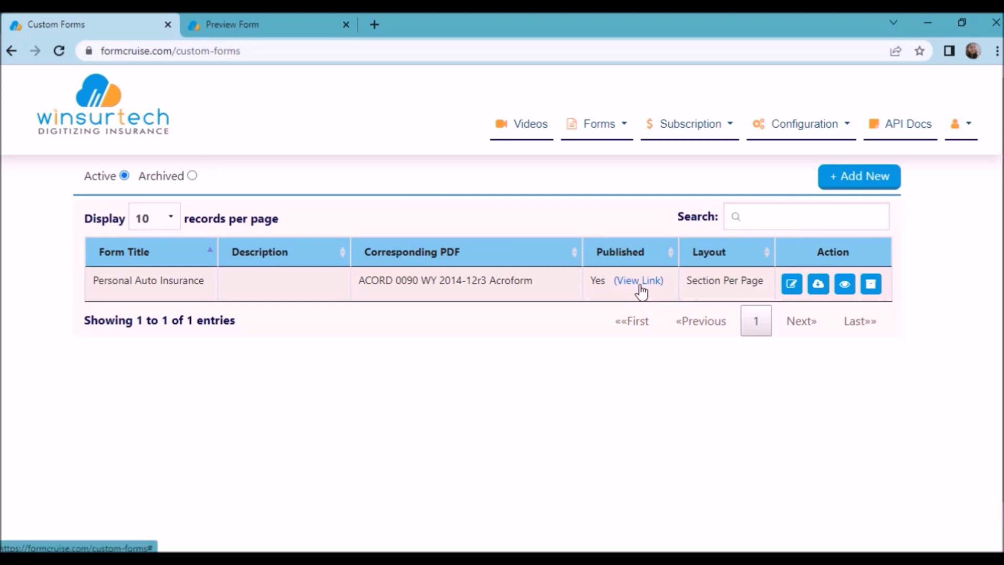
click(640, 282)
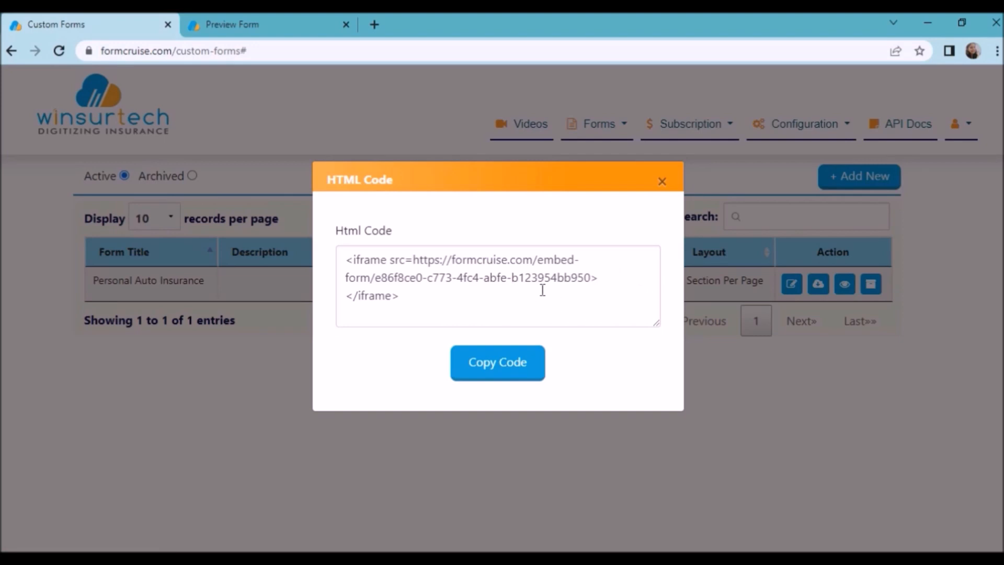
click(662, 182)
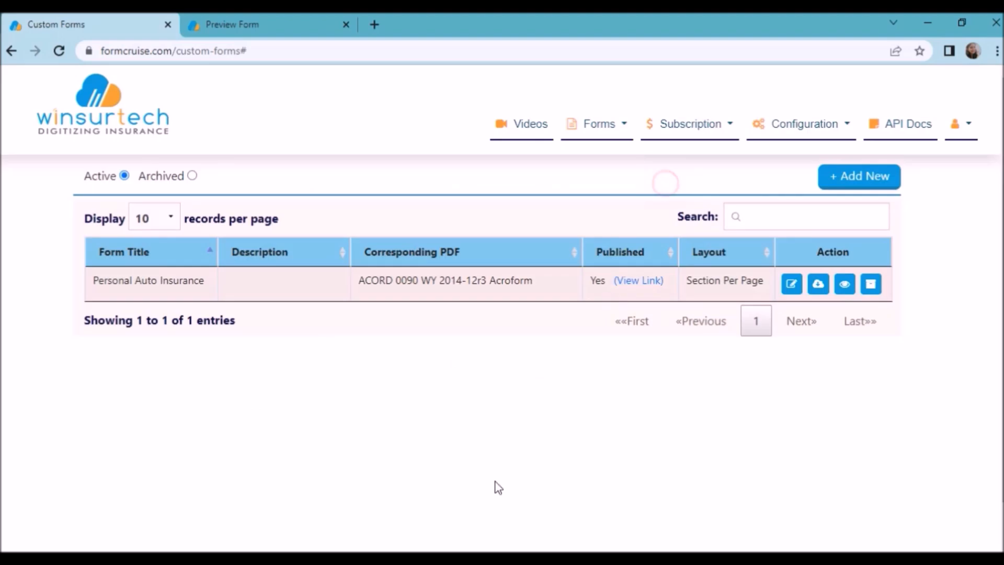